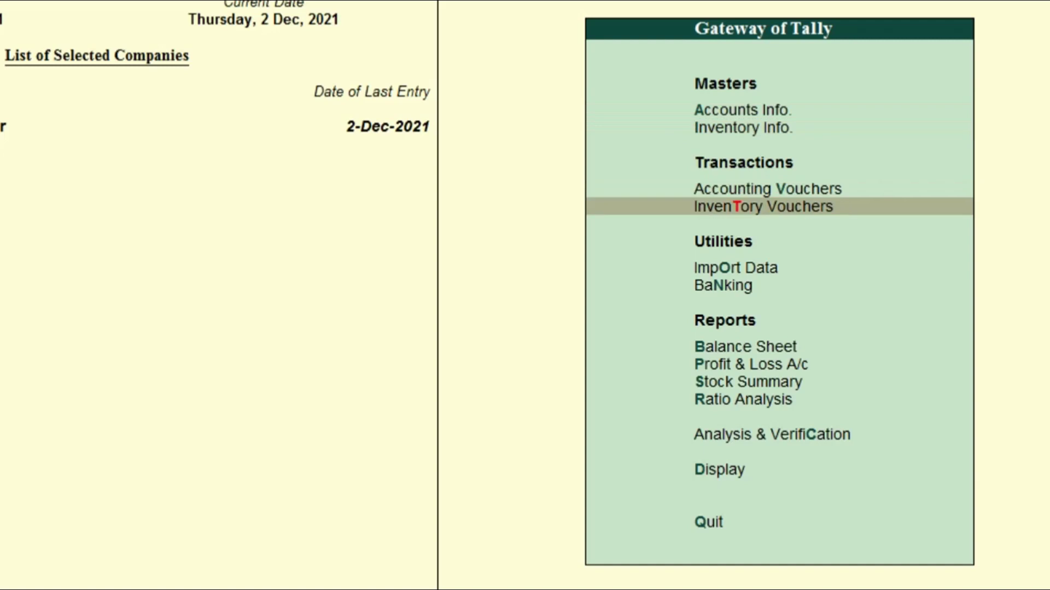
# Bring up a blank Physical Stock voucher by way of the accounting voucher screen, and exit without entering anything.
pyautogui.press('Up')
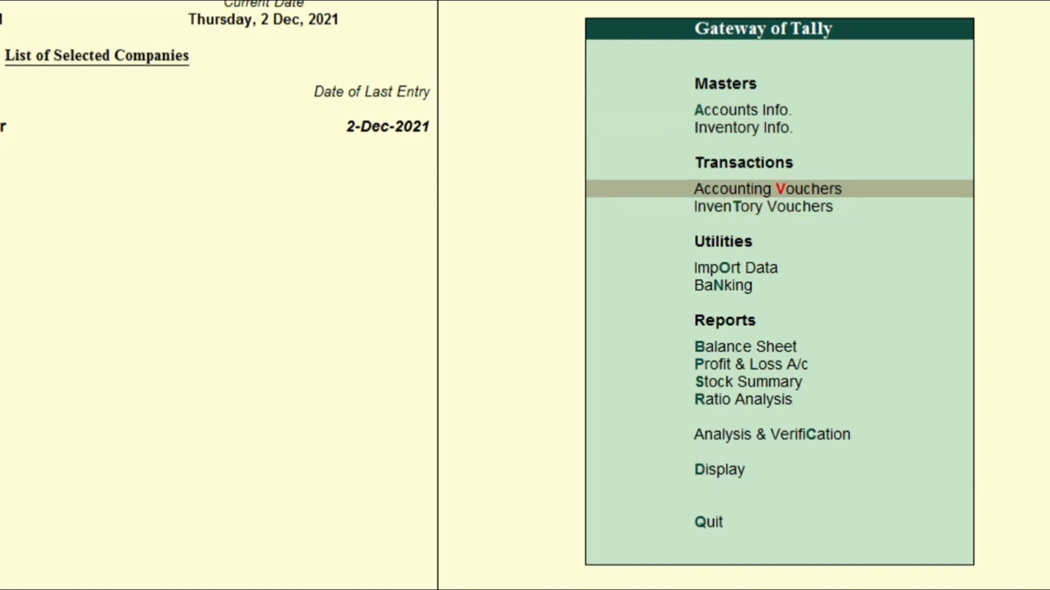
pyautogui.press('Return')
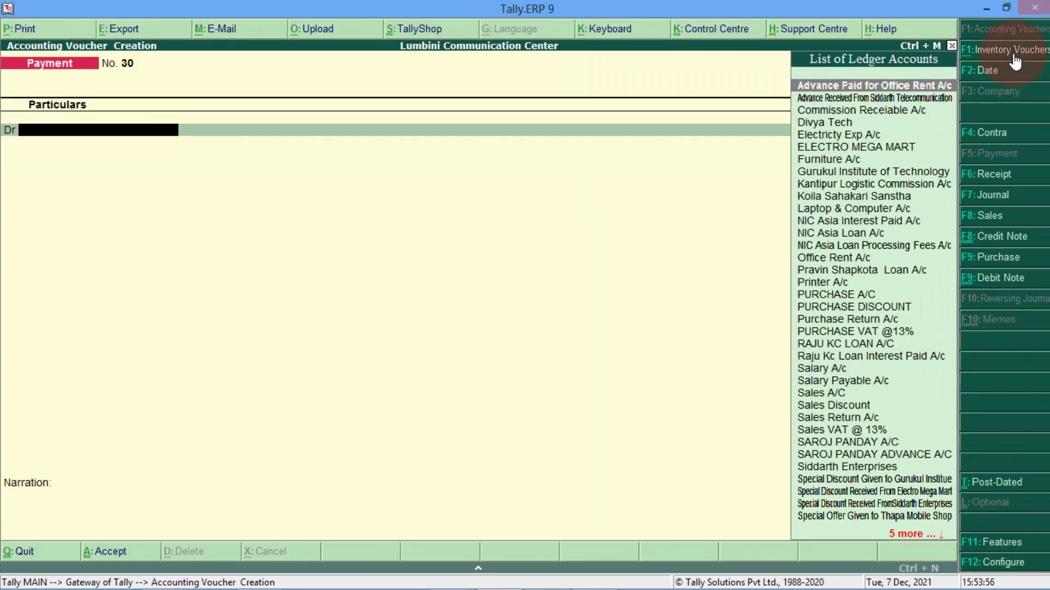
pyautogui.click(1013, 54)
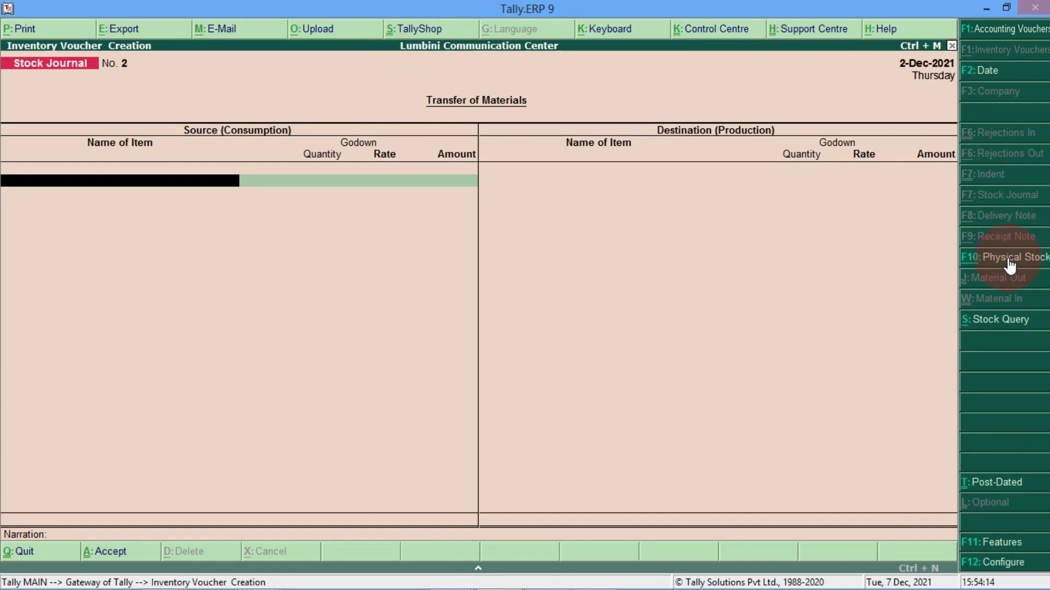
pyautogui.click(1009, 260)
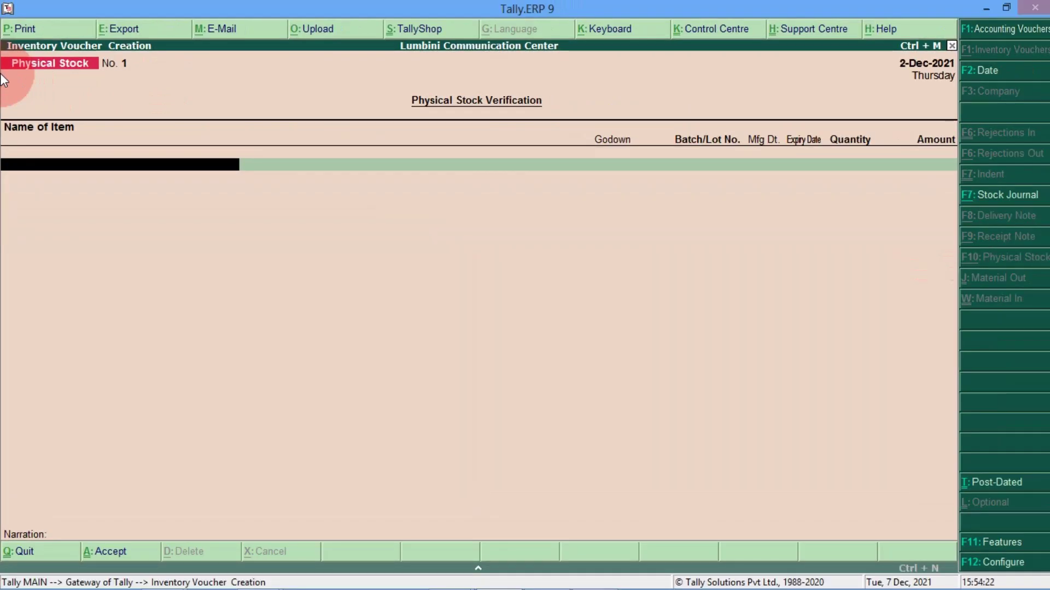
pyautogui.press('Escape')
pyautogui.press('Return')
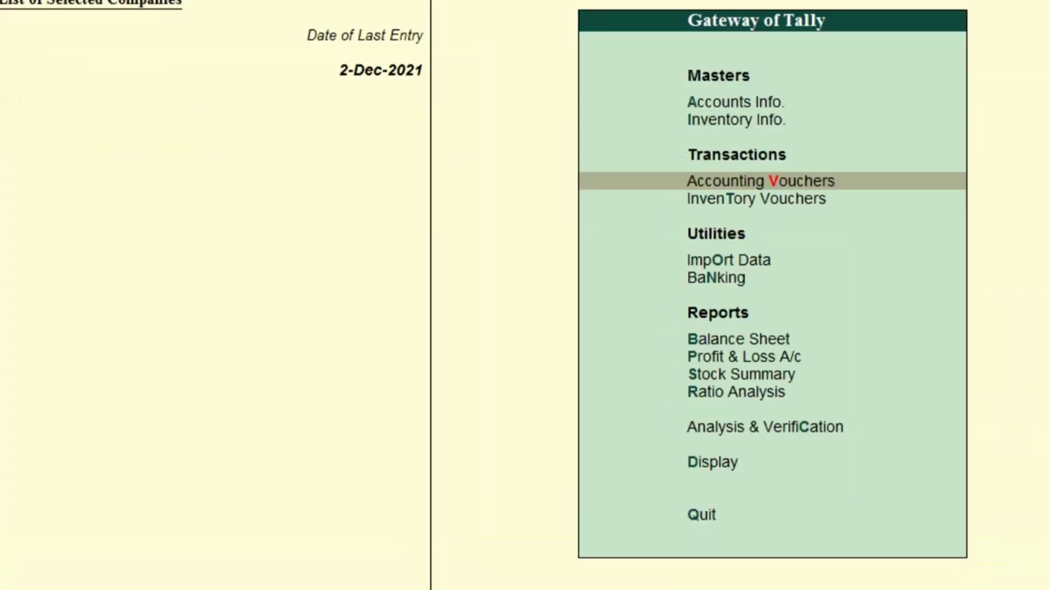
# Open the inventory vouchers, switch to Stock Journal and back to Physical Stock, and quit the blank voucher.
pyautogui.press('Down')
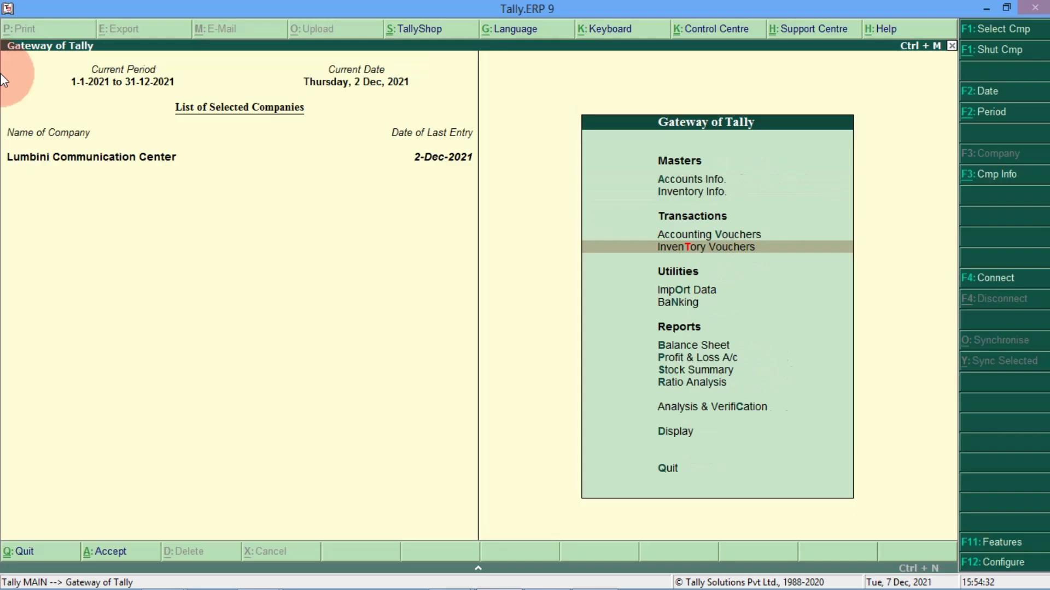
pyautogui.press('Return')
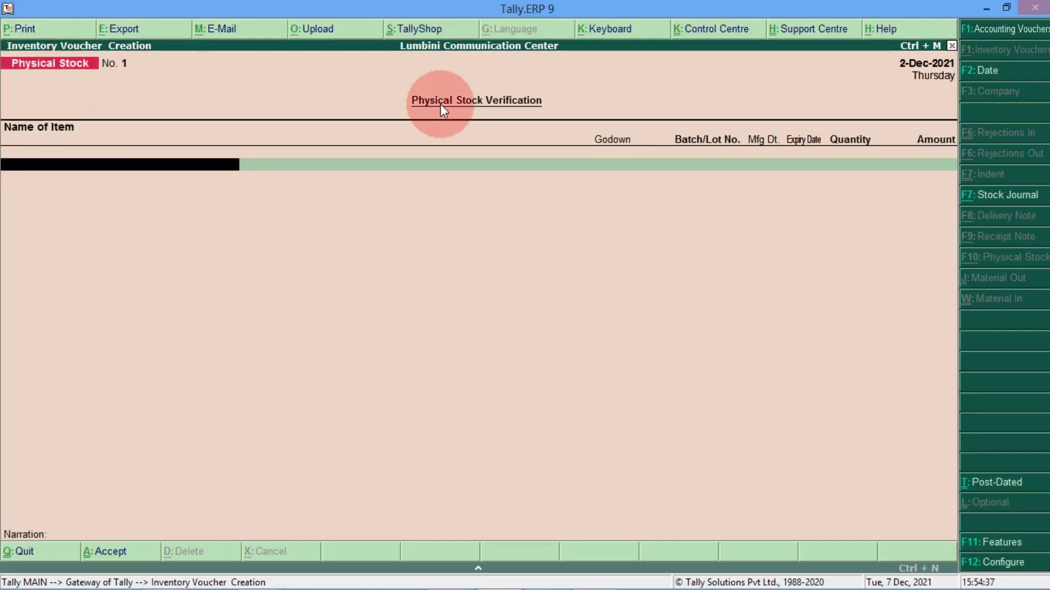
pyautogui.click(995, 198)
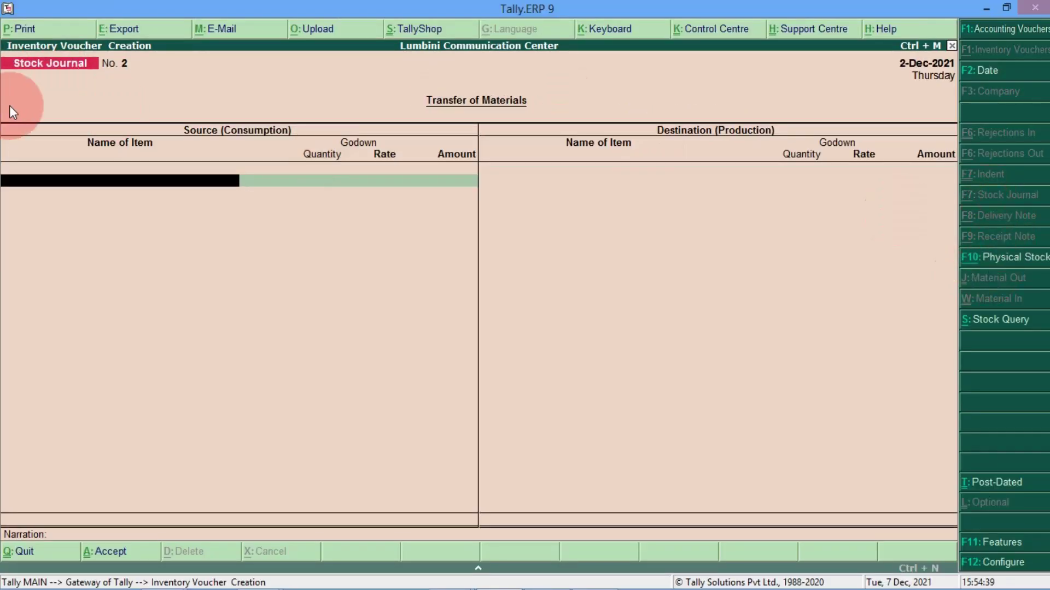
pyautogui.click(1006, 275)
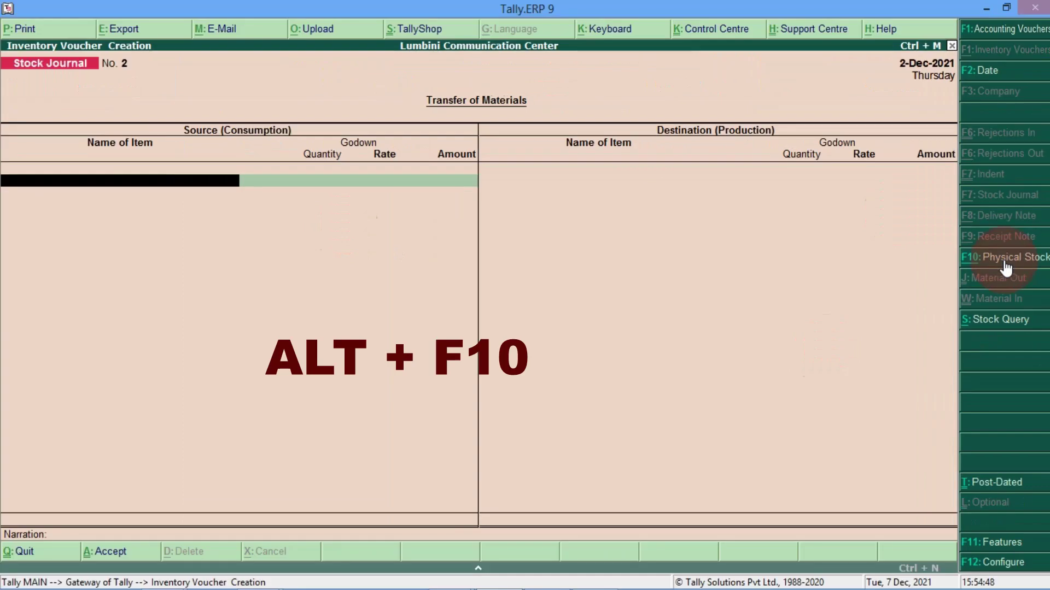
pyautogui.hotkey('alt', 'F10')
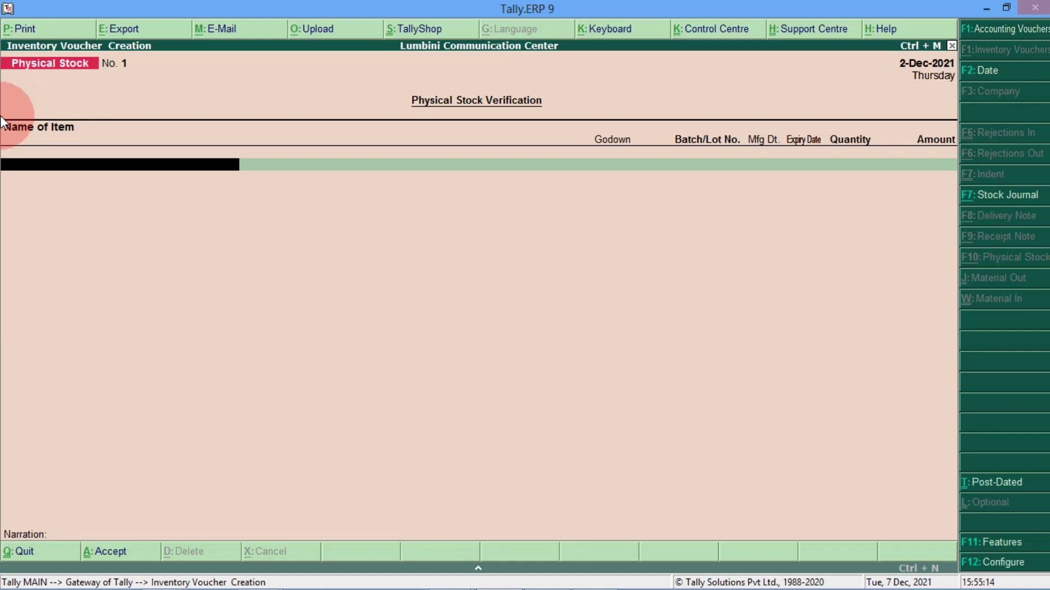
pyautogui.press('Escape')
pyautogui.press('y')
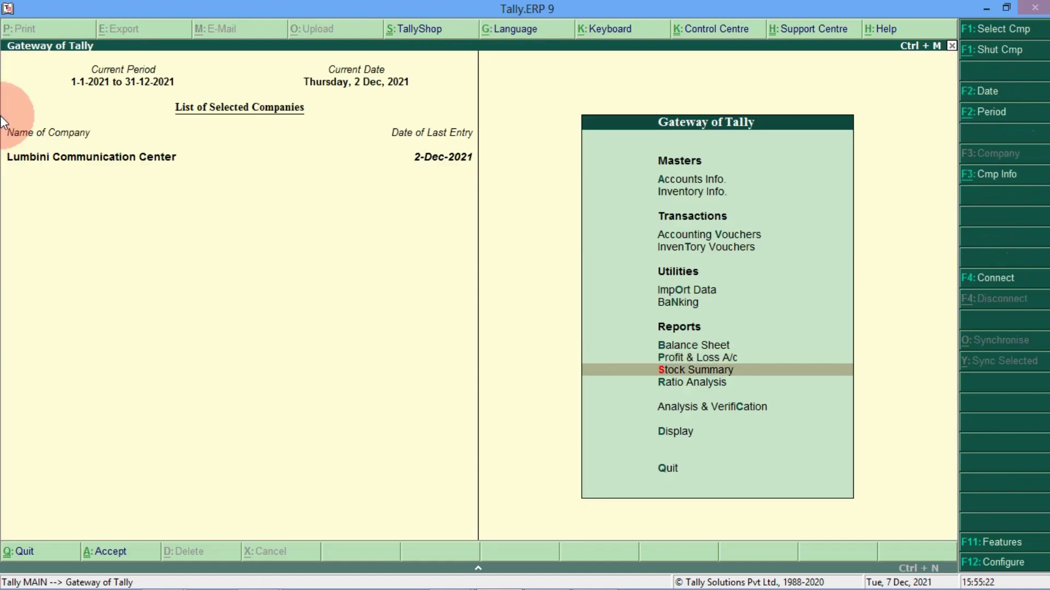
# Check the closing quantity, rate and value of Silicon Oil in the Stock Summary's Computers group.
pyautogui.press('Return')
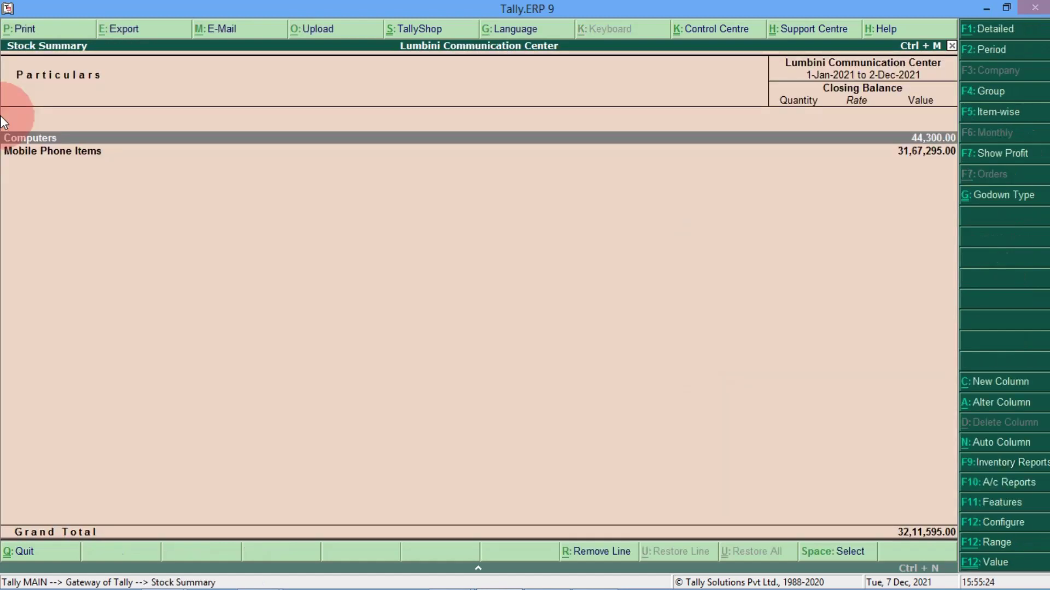
pyautogui.press('Return')
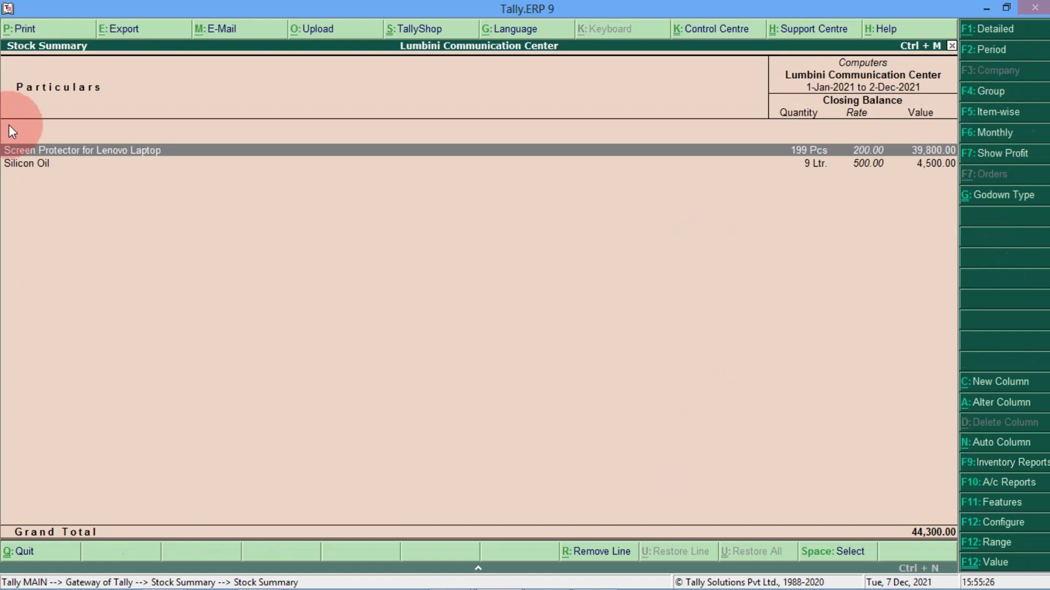
pyautogui.click(5, 166)
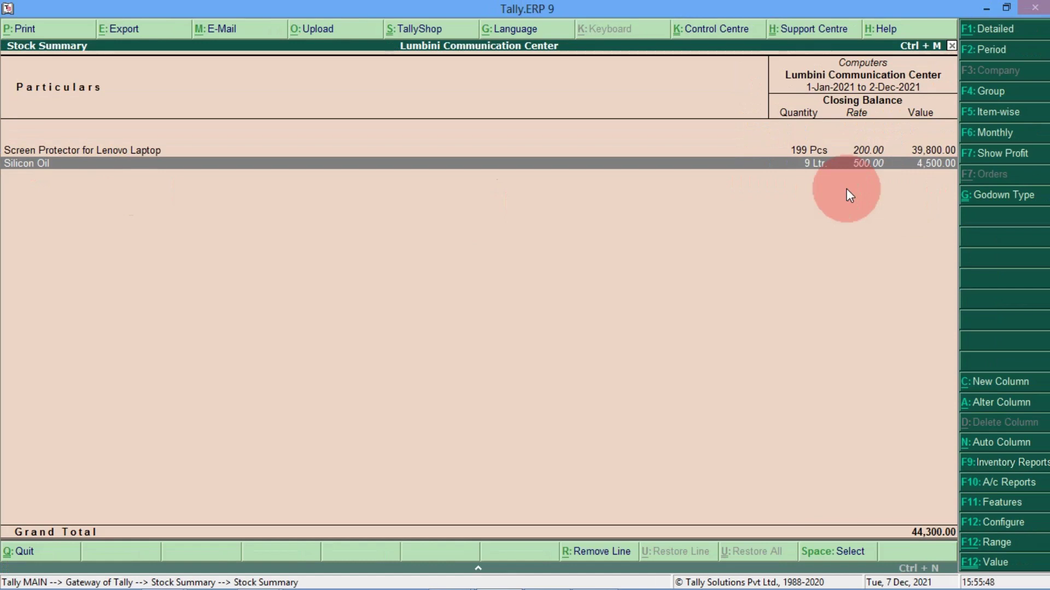
pyautogui.press('Escape')
pyautogui.press('Escape')
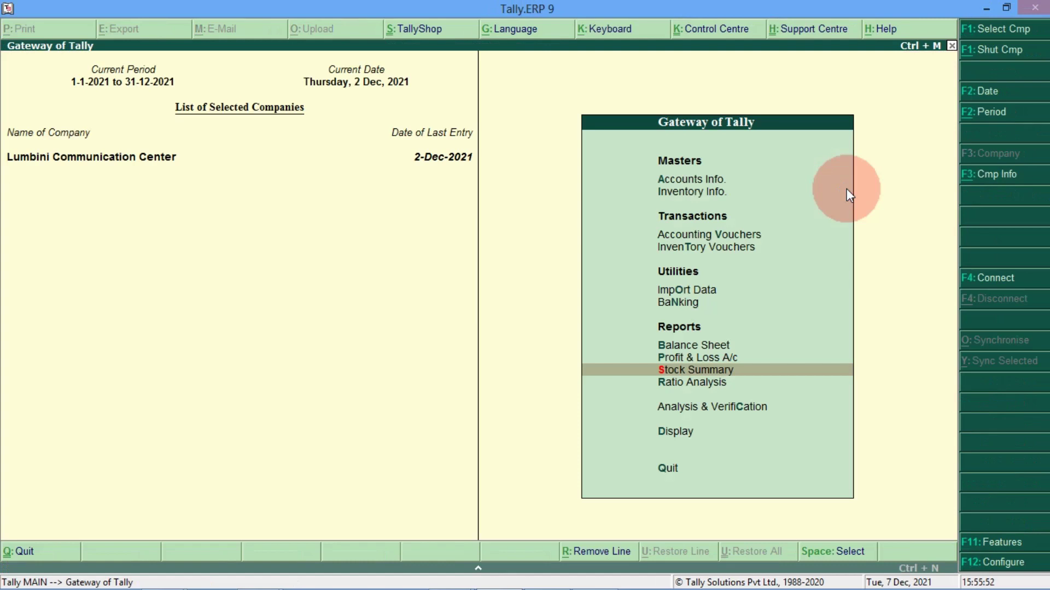
# Start a Physical Stock inventory voucher and set its date to 02-12-2021.
pyautogui.press('Up')
pyautogui.press('Up')
pyautogui.press('Up')
pyautogui.press('Up')
pyautogui.press('Up')
pyautogui.press('Up')
pyautogui.press('Down')
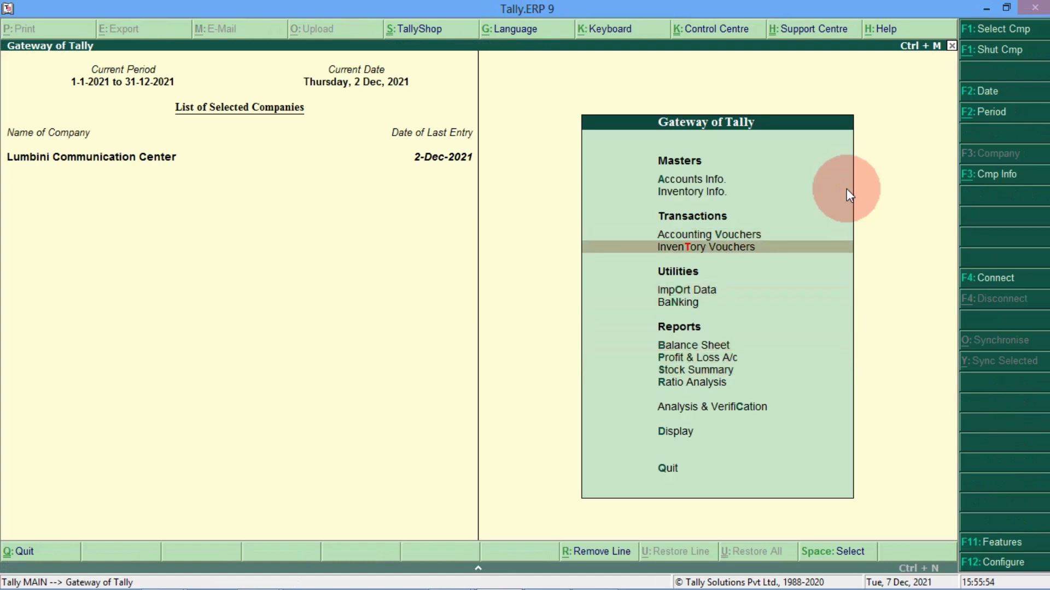
pyautogui.press('Return')
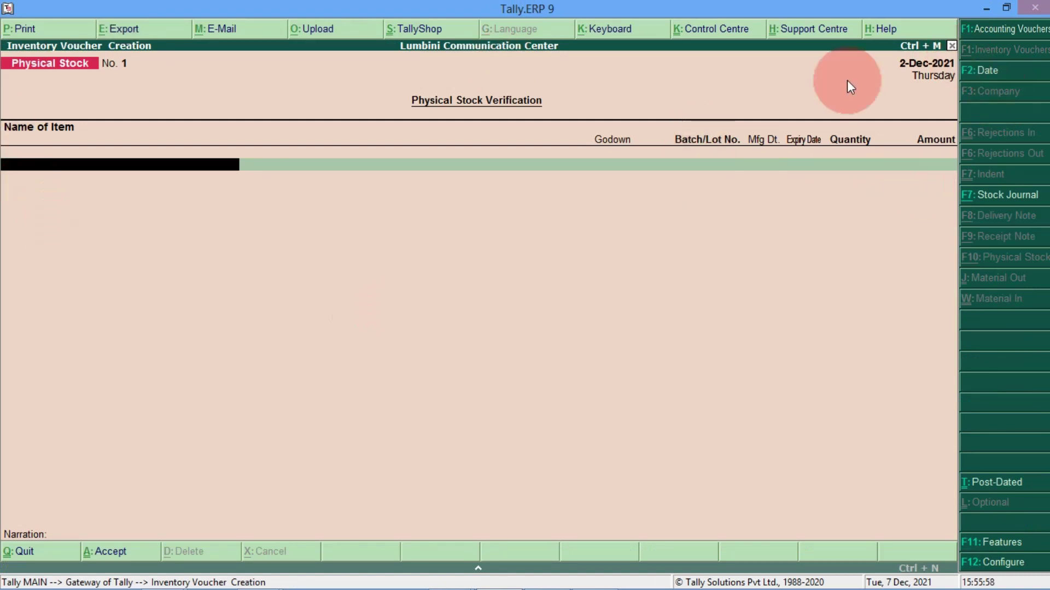
pyautogui.press('F2')
pyautogui.write('02')
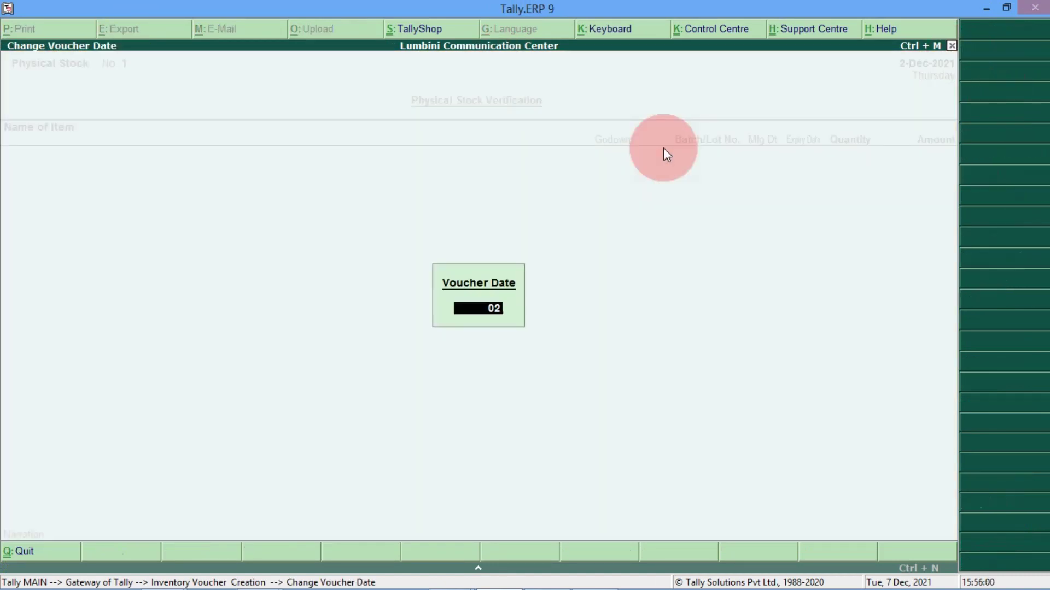
pyautogui.write('-12-2021')
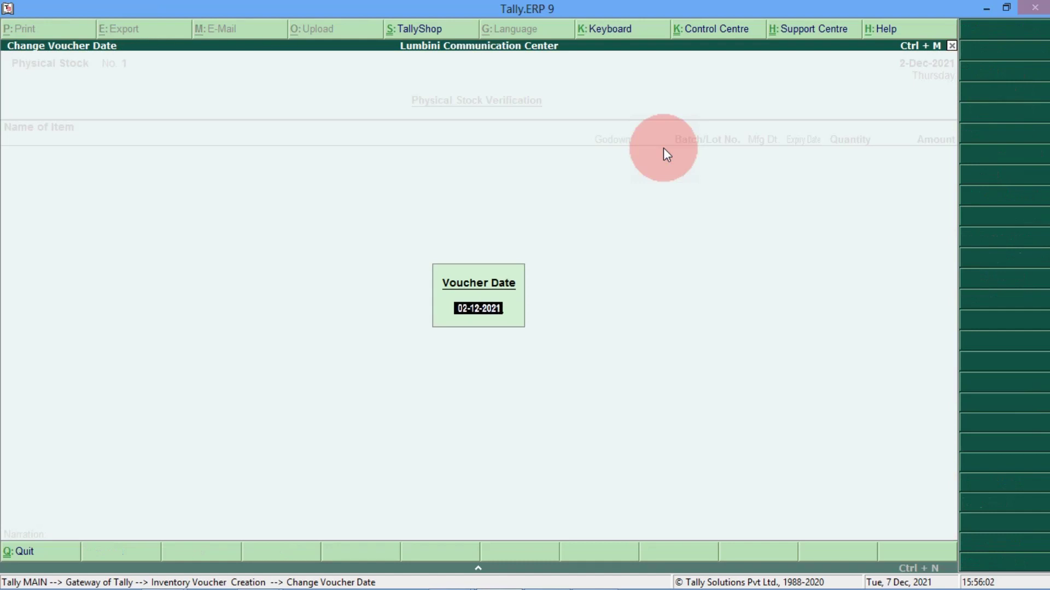
pyautogui.press('Return')
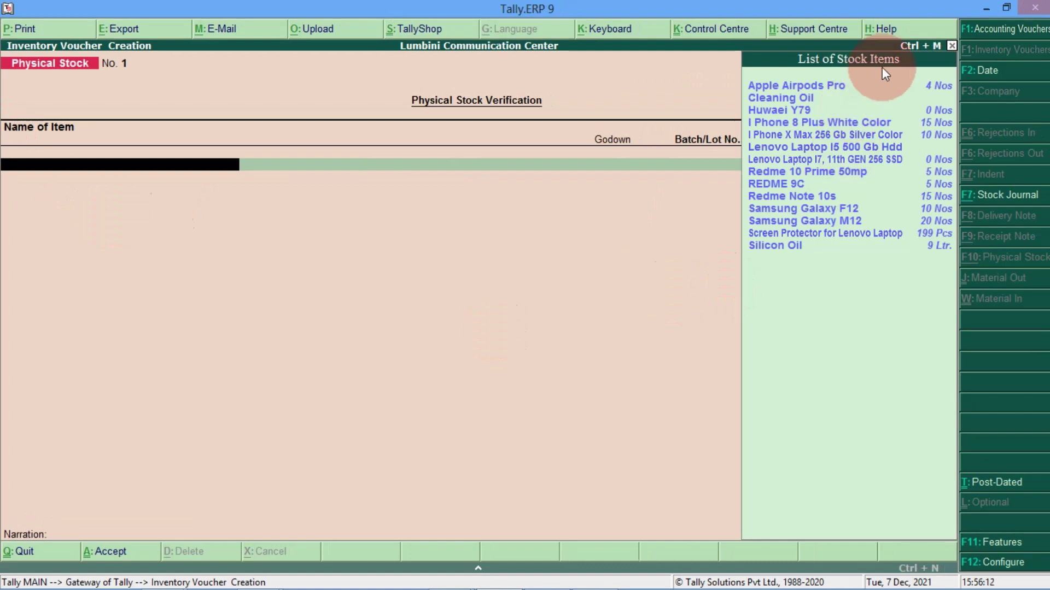
# Choose Silicon Oil as the stock item to verify in the Physical Stock voucher.
pyautogui.press('Down')
pyautogui.press('Down')
pyautogui.press('Down')
pyautogui.press('Down')
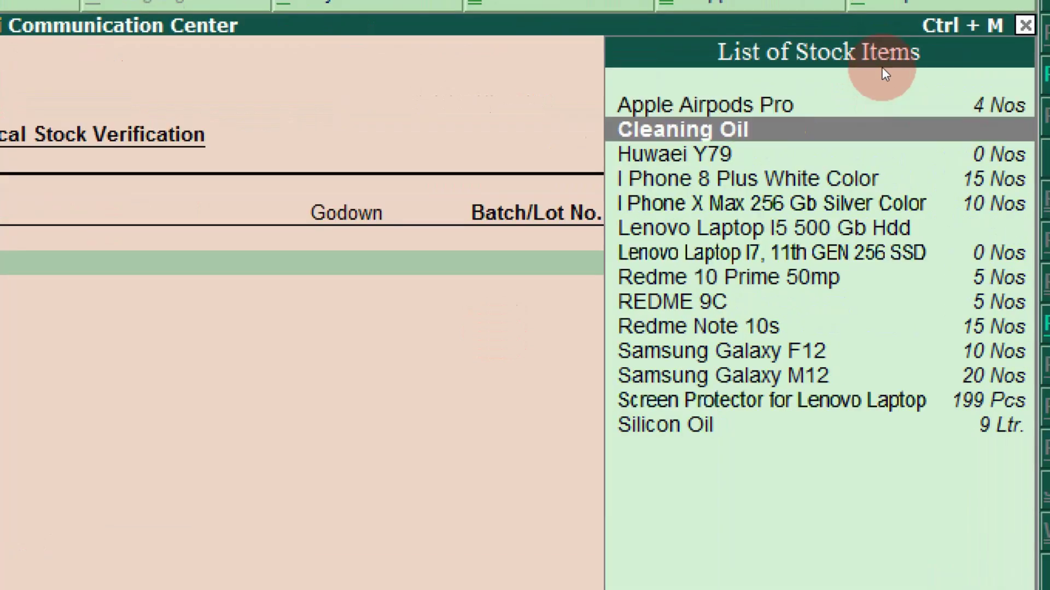
pyautogui.press('Down')
pyautogui.press('Down')
pyautogui.press('Down')
pyautogui.press('Down')
pyautogui.press('Down')
pyautogui.press('Down')
pyautogui.press('Down')
pyautogui.press('Down')
pyautogui.press('Down')
pyautogui.press('Down')
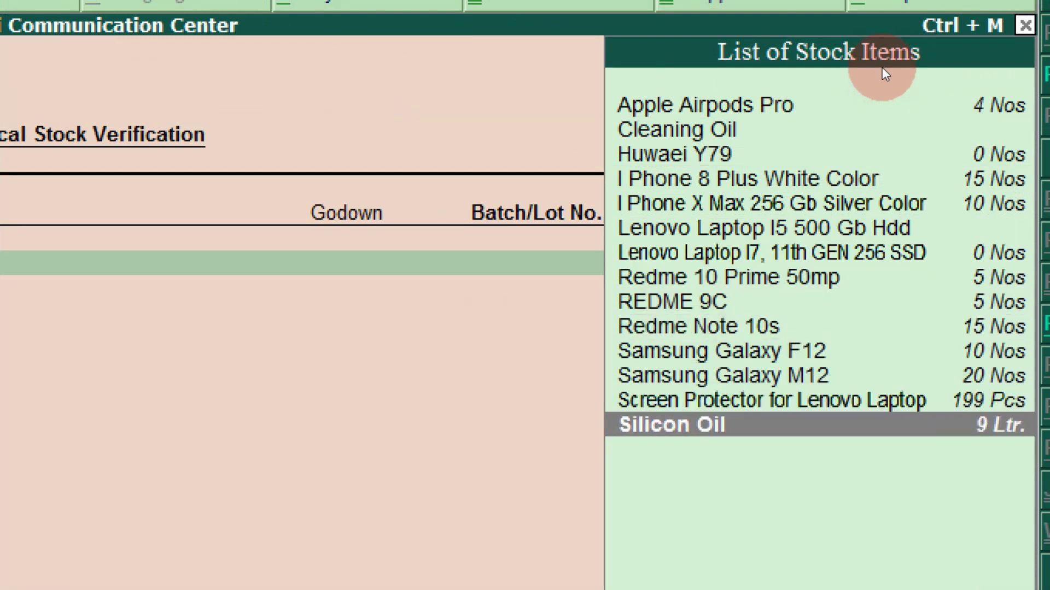
pyautogui.press('Return')
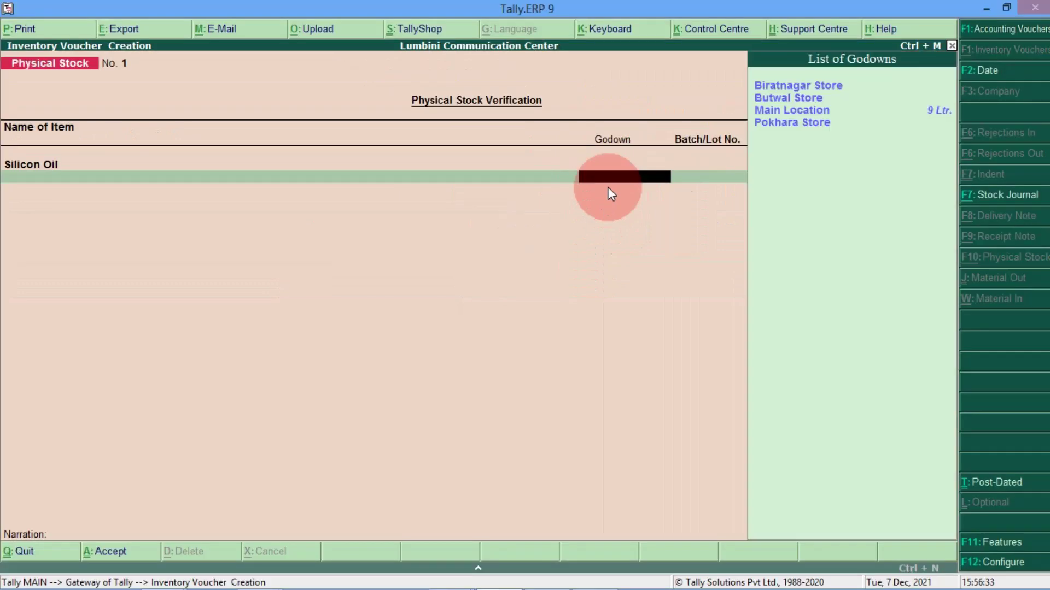
# Record a counted quantity of 14 Ltr. for Silicon Oil in the Main Location godown.
pyautogui.press('Down')
pyautogui.press('Down')
pyautogui.press('Return')
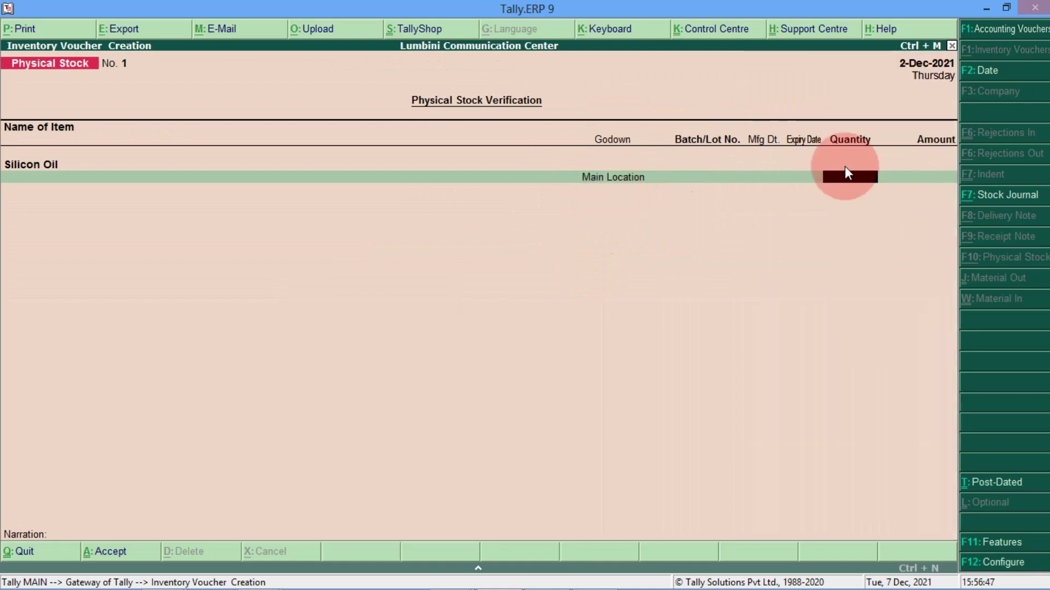
pyautogui.write('14')
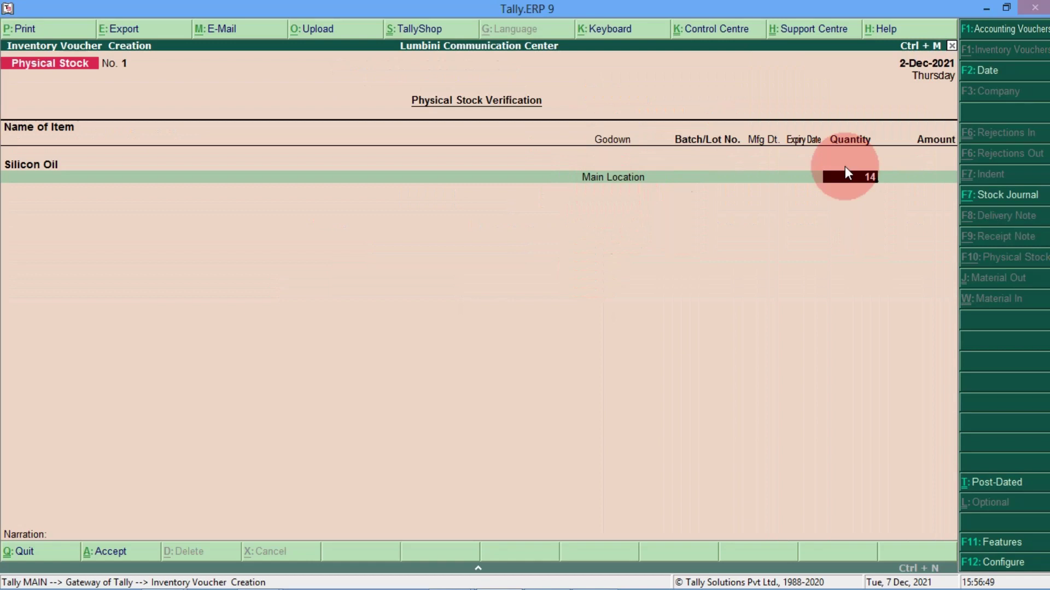
pyautogui.press('Return')
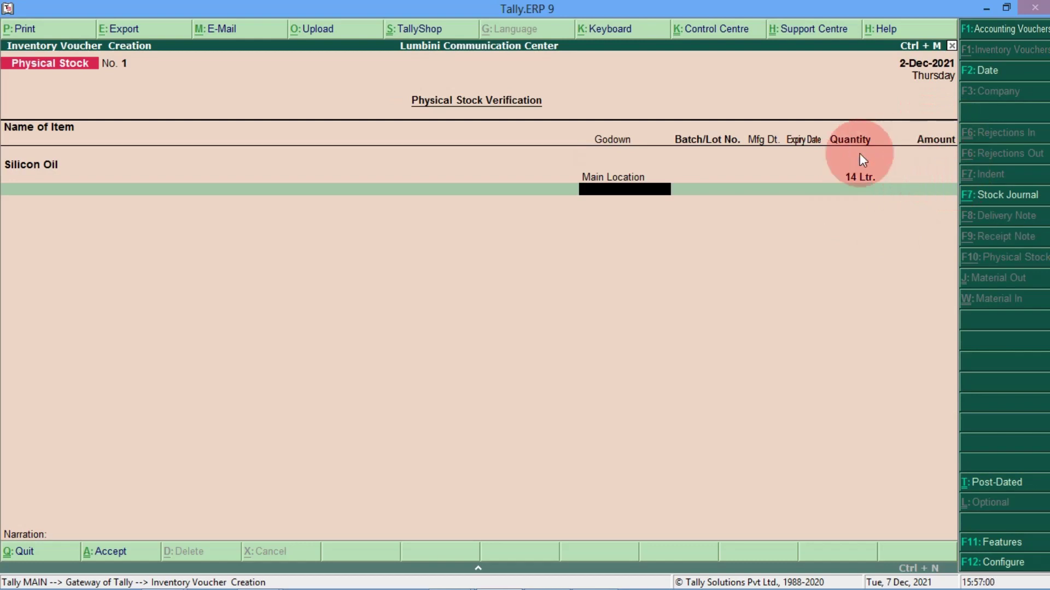
# End the item list, leave the narration blank, accept the Physical Stock voucher and return to the Gateway of Tally.
pyautogui.press('Return')
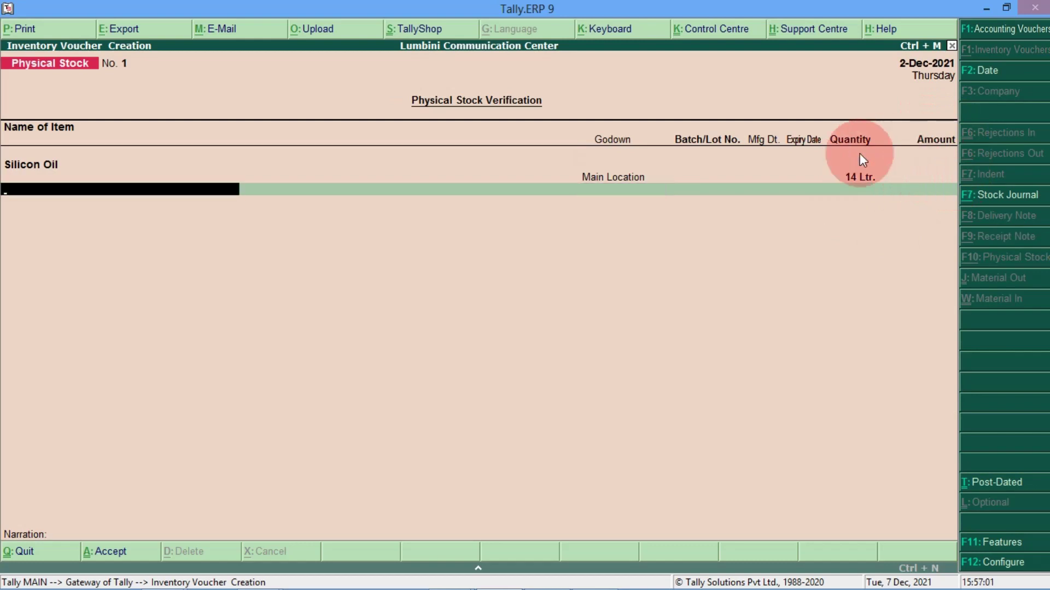
pyautogui.press('Return')
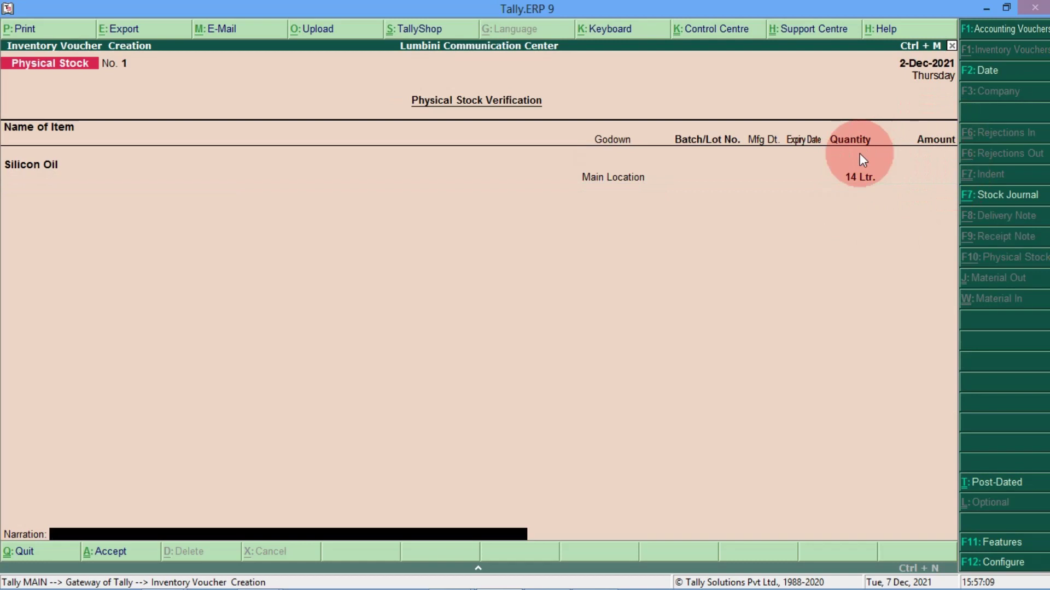
pyautogui.press('Return')
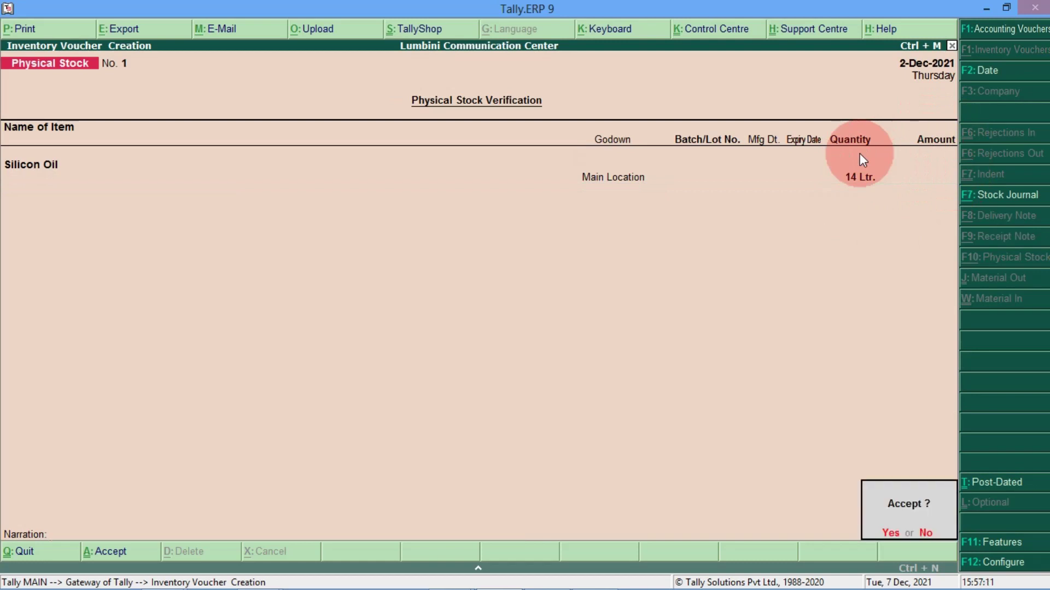
pyautogui.press('Return')
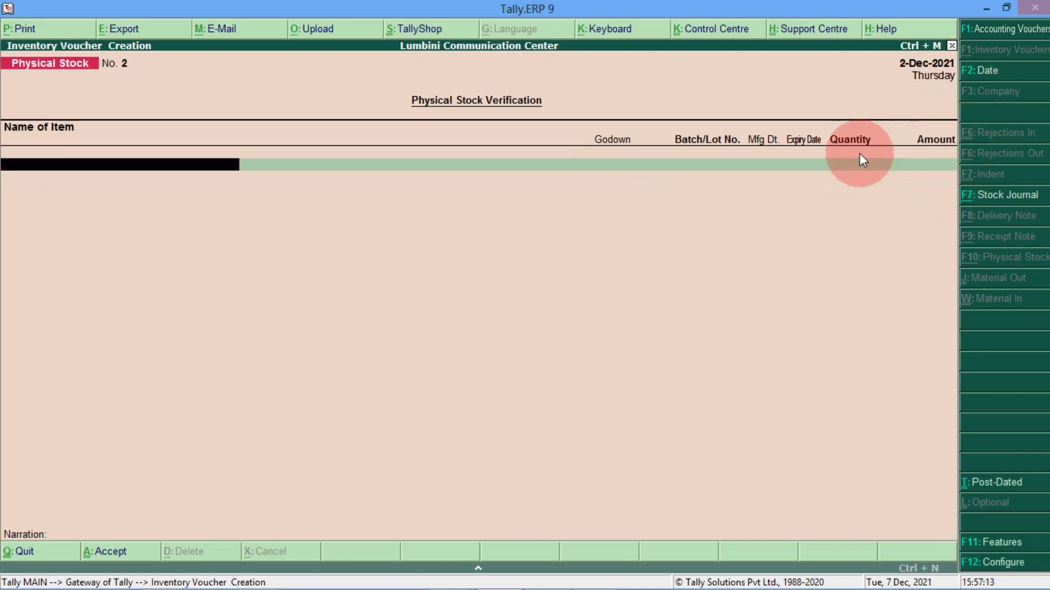
pyautogui.press('Escape')
pyautogui.press('Return')
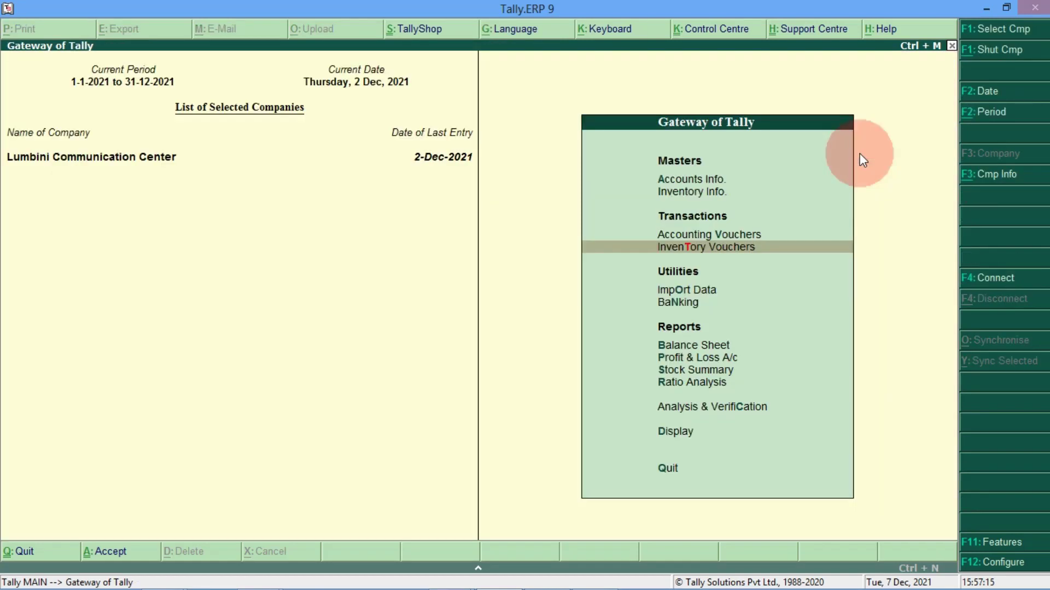
# Recheck the Silicon Oil closing balance within the Computers group of the Stock Summary.
pyautogui.press('Down')
pyautogui.press('Down')
pyautogui.press('Down')
pyautogui.press('Down')
pyautogui.press('Down')
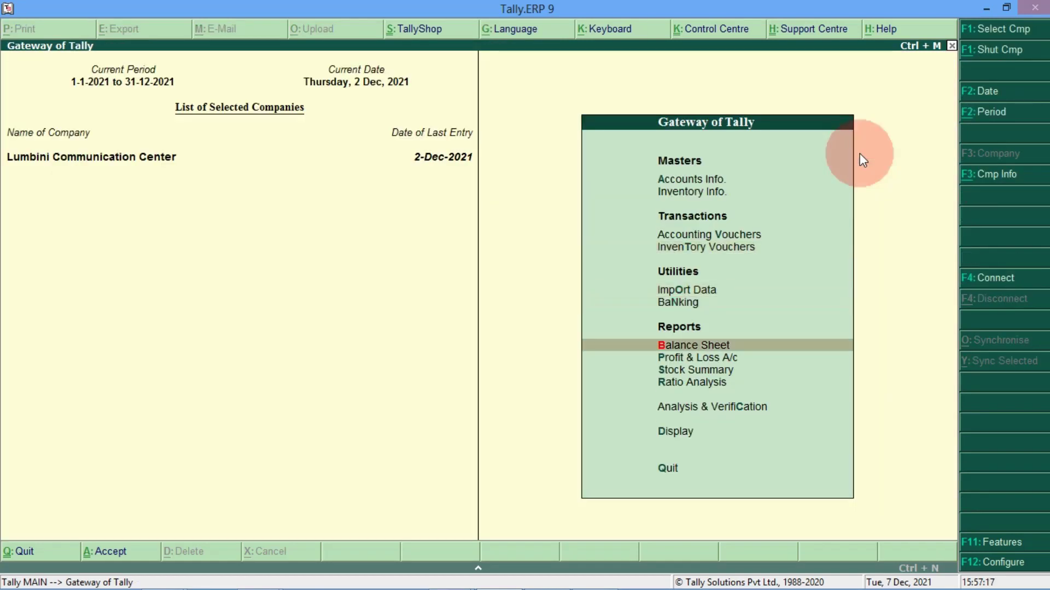
pyautogui.press('Return')
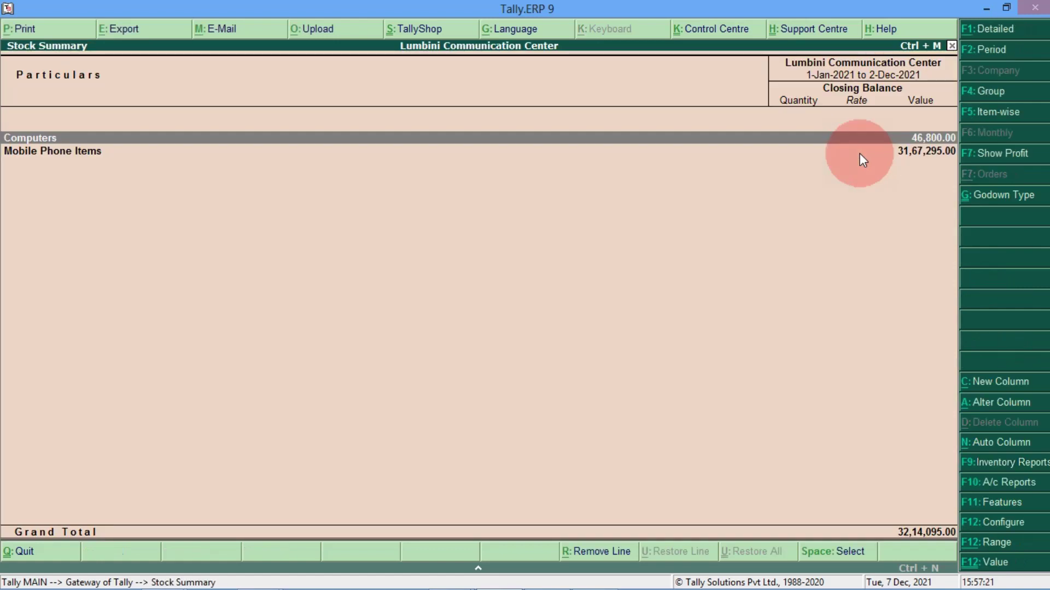
pyautogui.press('Return')
pyautogui.press('Down')
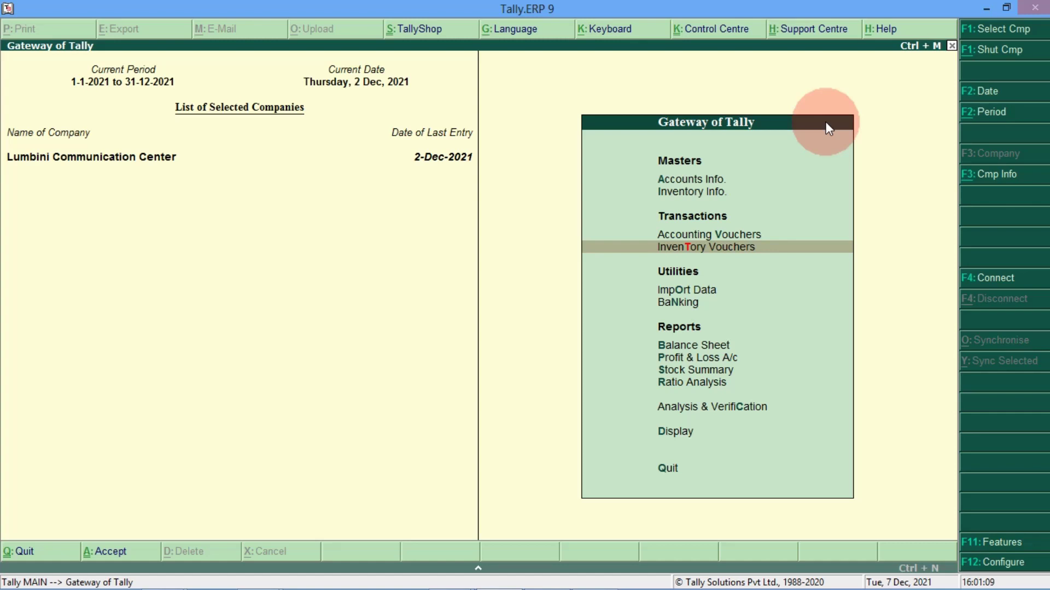
# Check the REDME 9C closing balance within the Mobile Phone Items group of the Stock Summary.
pyautogui.press('Down')
pyautogui.press('Down')
pyautogui.press('Down')
pyautogui.press('Down')
pyautogui.press('Down')
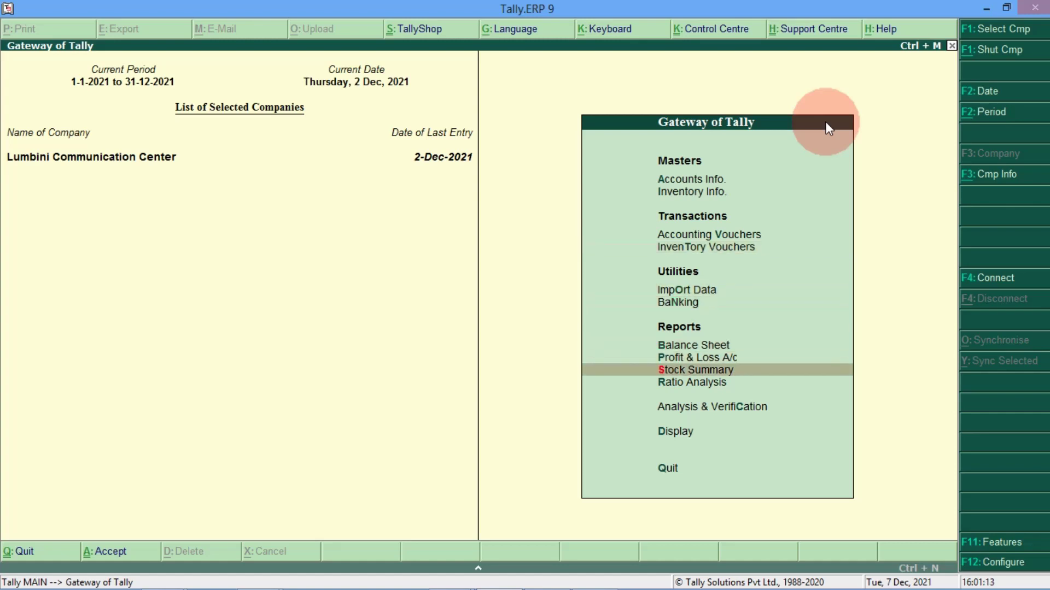
pyautogui.press('Return')
pyautogui.press('Down')
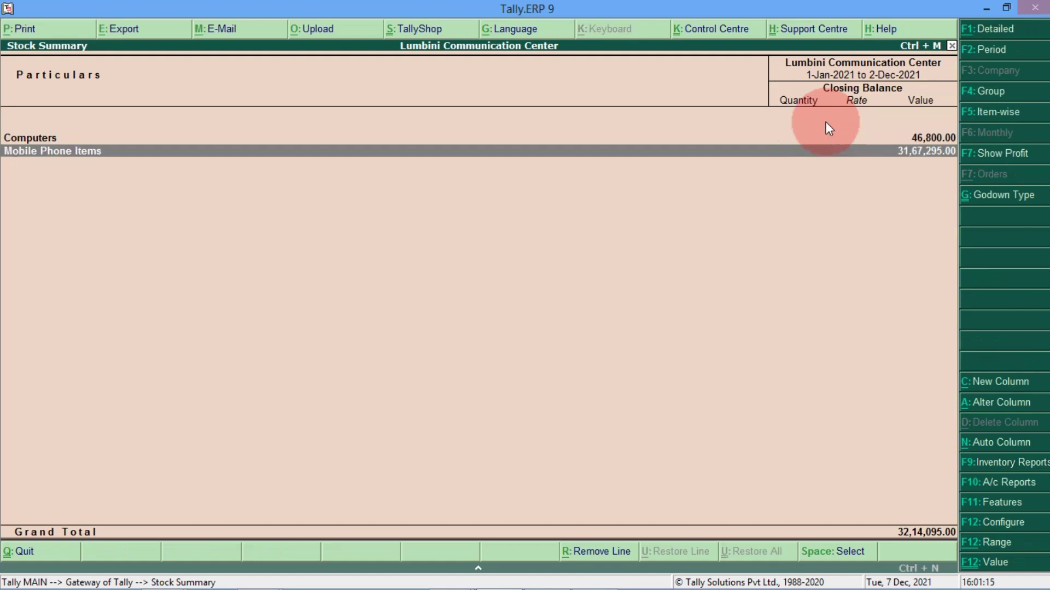
pyautogui.press('Return')
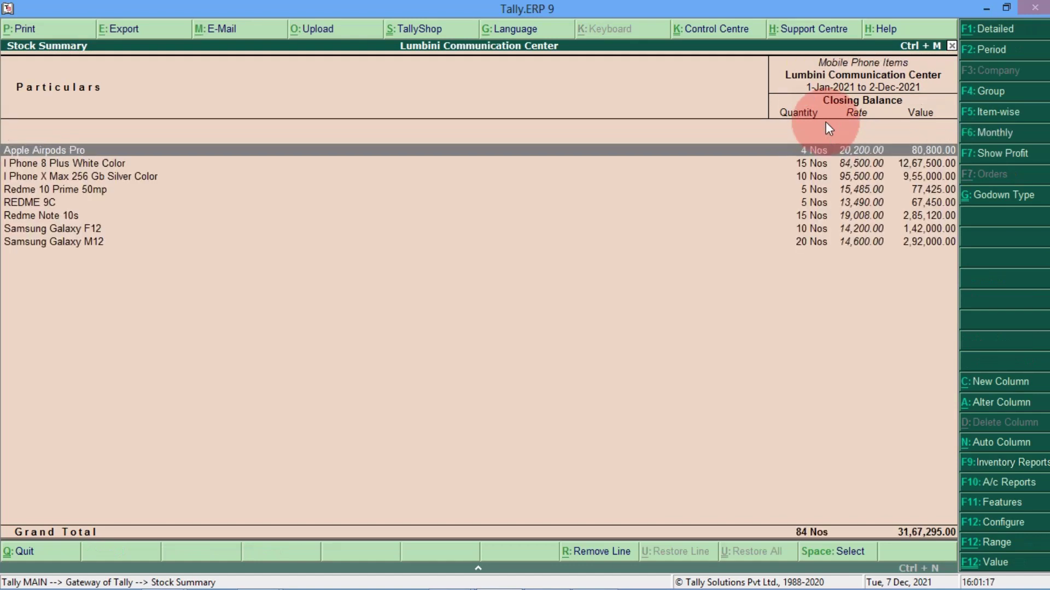
pyautogui.press('Down')
pyautogui.press('Down')
pyautogui.press('Down')
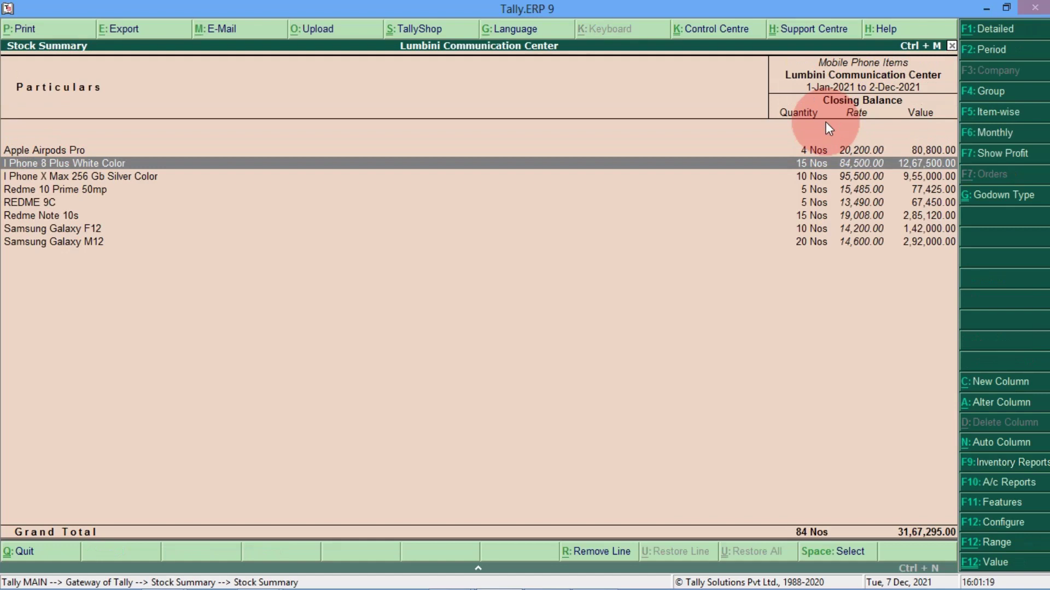
pyautogui.press('Down')
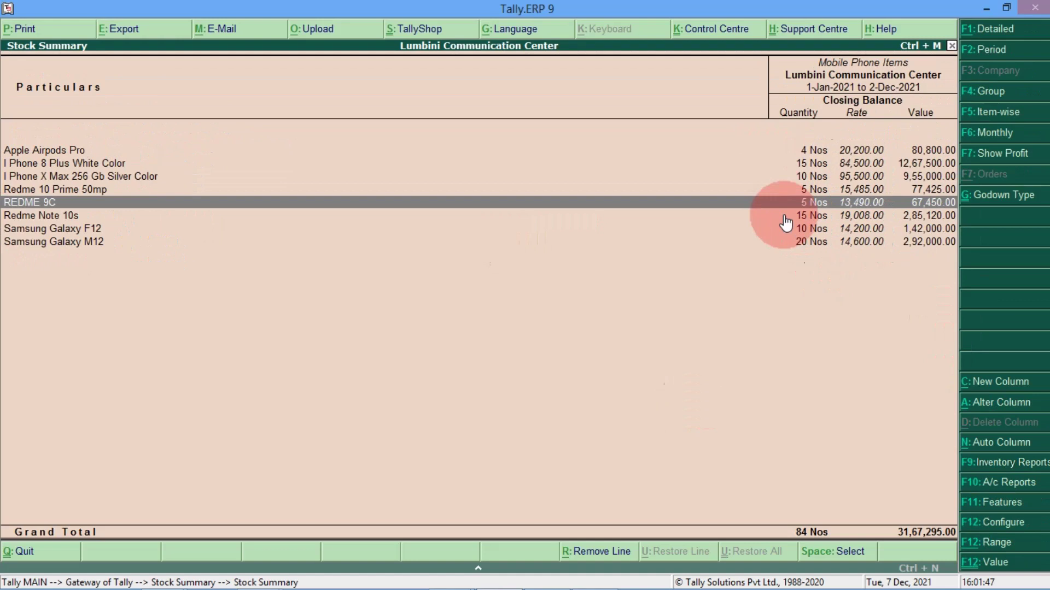
# Leave the Stock Summary and open a new Physical Stock voucher from the Inventory Vouchers.
pyautogui.press('Escape')
pyautogui.press('Escape')
pyautogui.press('Up')
pyautogui.press('Up')
pyautogui.press('Up')
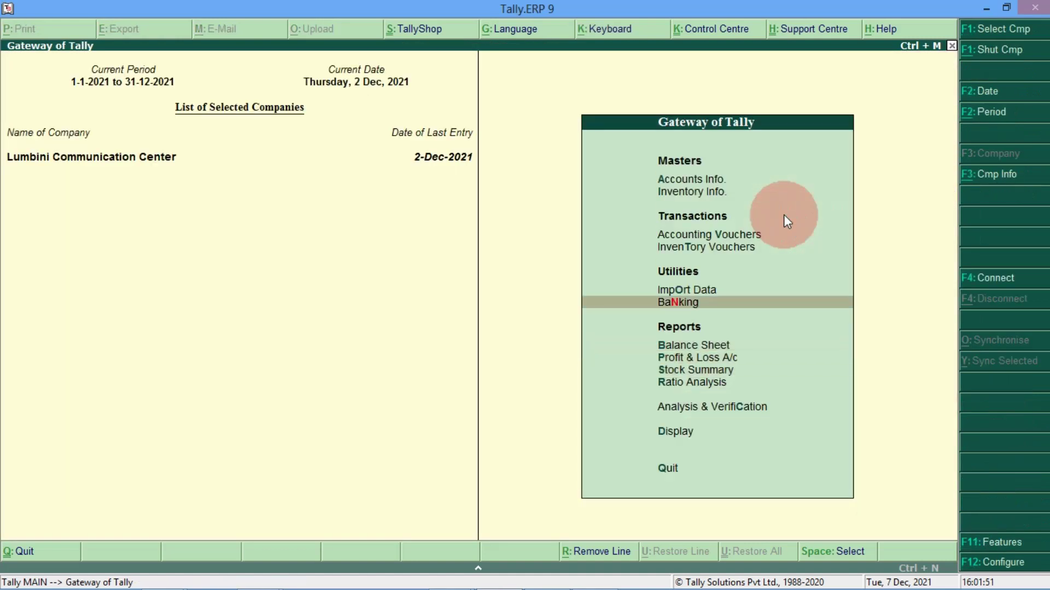
pyautogui.press('Up')
pyautogui.press('Up')
pyautogui.press('Return')
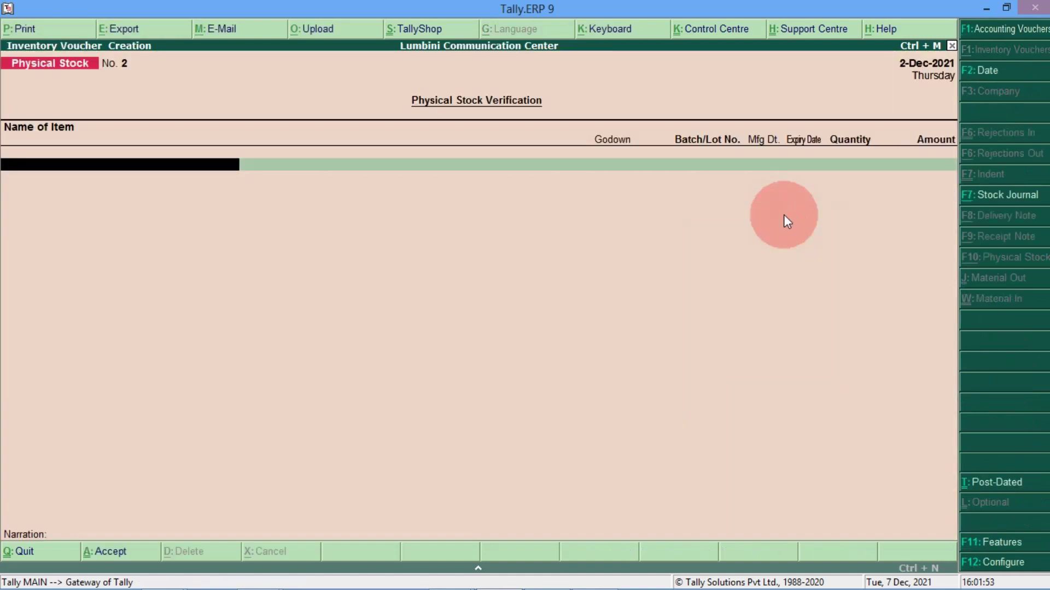
# Choose REDME 9C as the stock item to verify in the Physical Stock voucher.
pyautogui.click(9, 167)
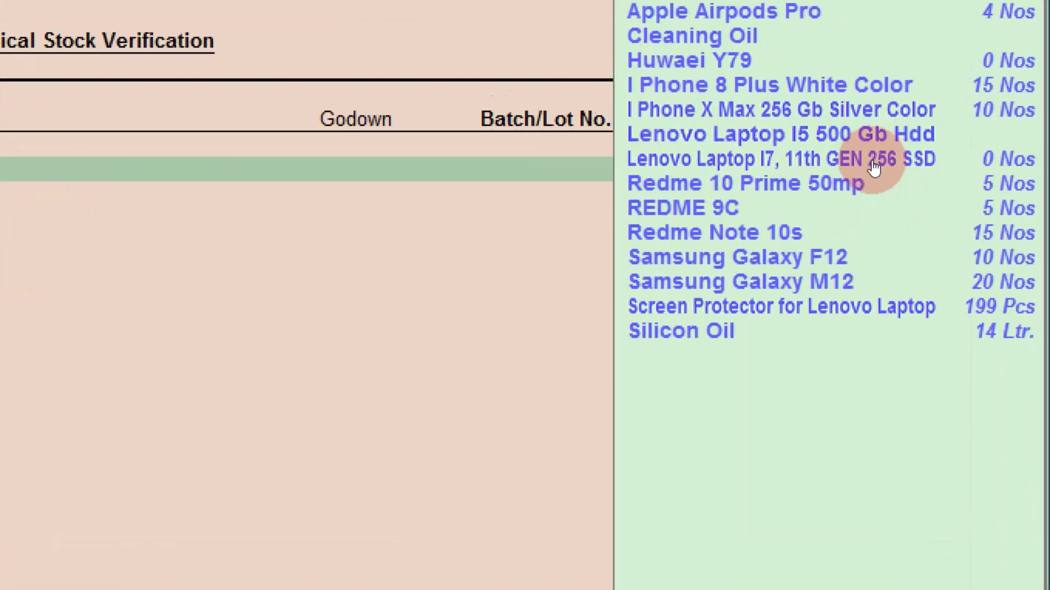
pyautogui.press('Down')
pyautogui.press('Down')
pyautogui.press('Down')
pyautogui.press('Down')
pyautogui.press('Down')
pyautogui.press('Down')
pyautogui.press('Down')
pyautogui.press('Down')
pyautogui.press('Down')
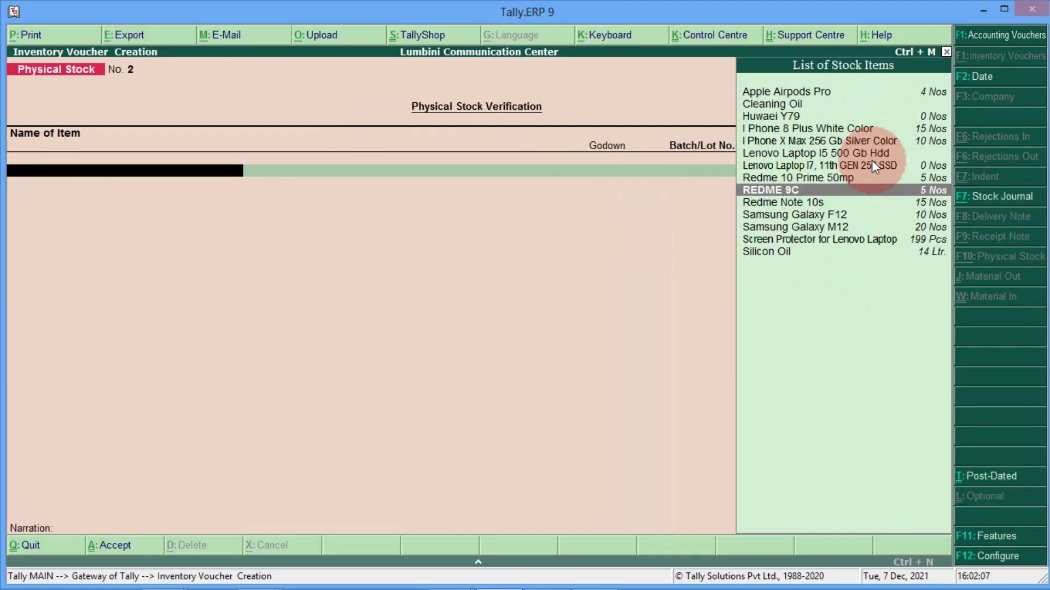
pyautogui.press('Return')
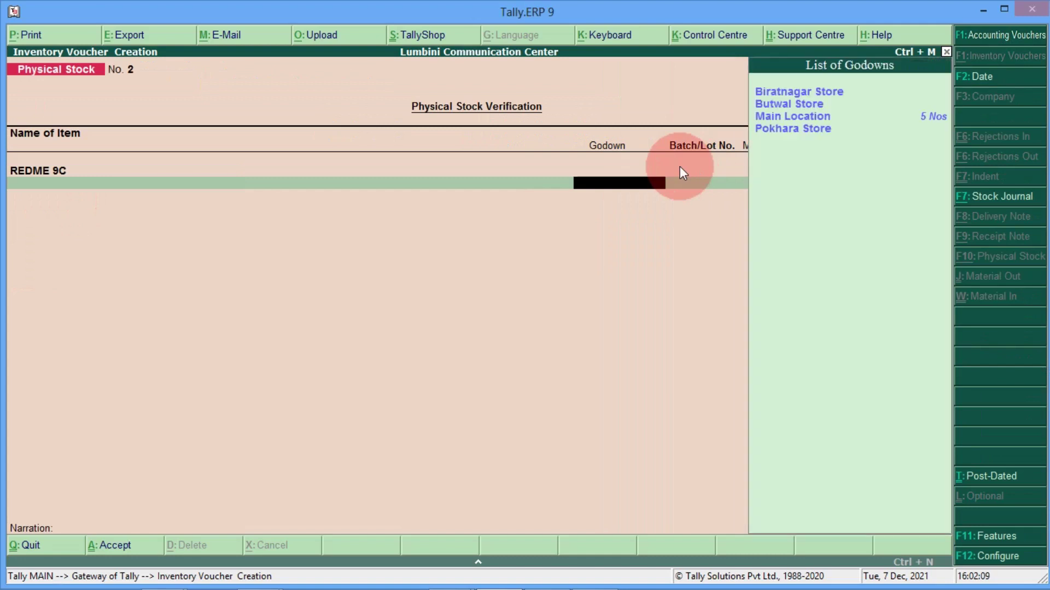
# Record a counted quantity of 4 Nos for REDME 9C in the Main Location godown.
pyautogui.press('Down')
pyautogui.press('Down')
pyautogui.press('Return')
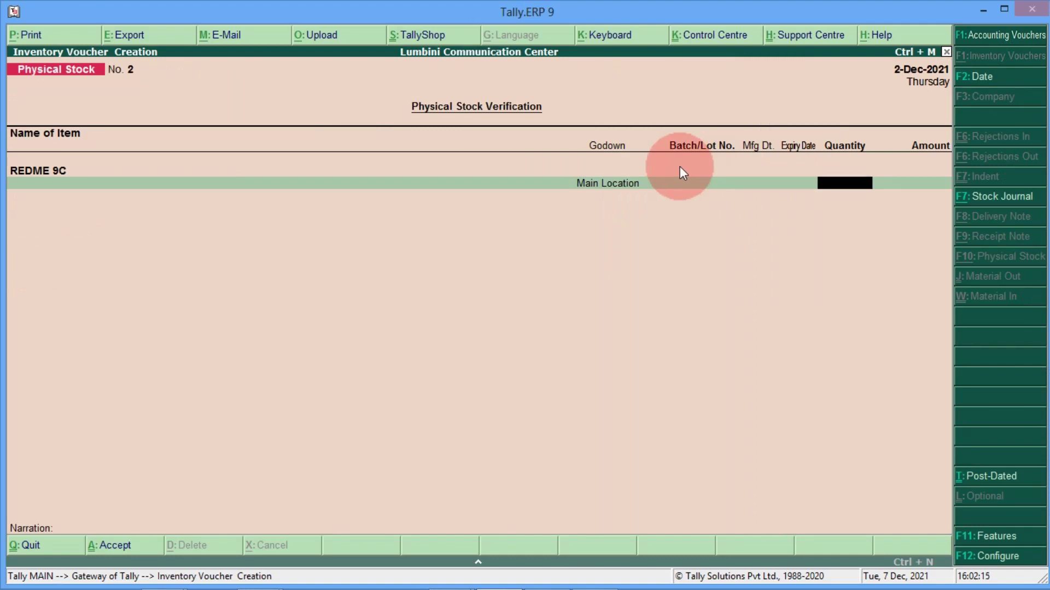
pyautogui.write('4')
pyautogui.press('Return')
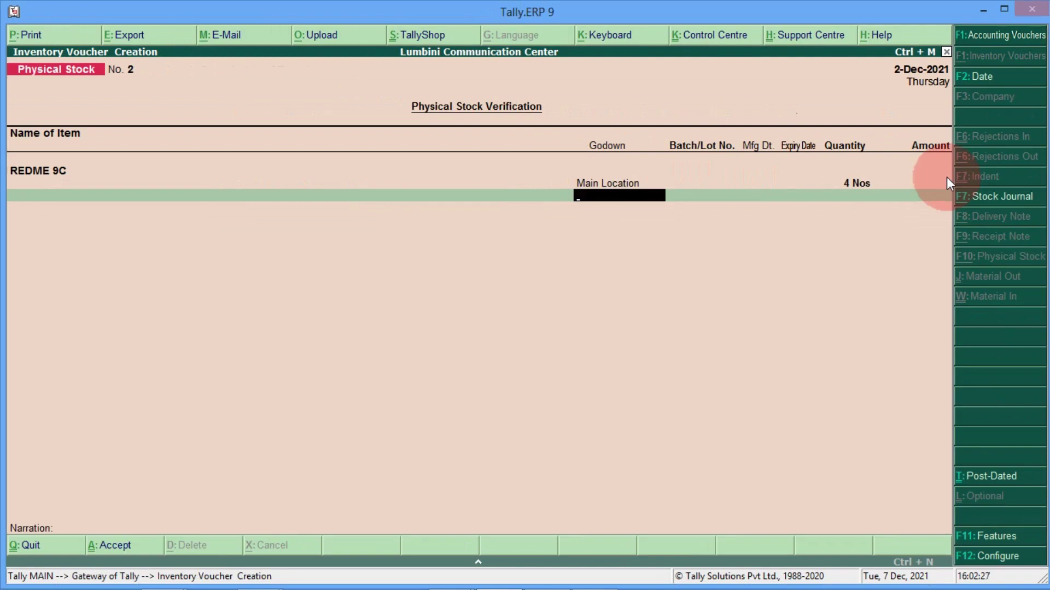
# Finish the REDME 9C entry without a narration, accept the Physical Stock voucher and return to the Gateway of Tally.
pyautogui.press('Return')
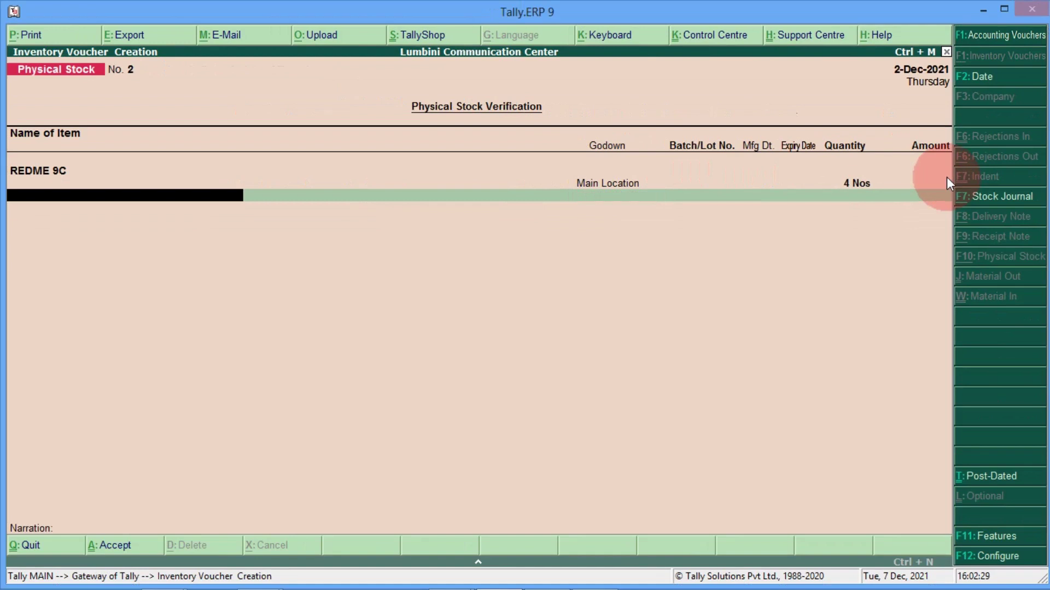
pyautogui.press('Return')
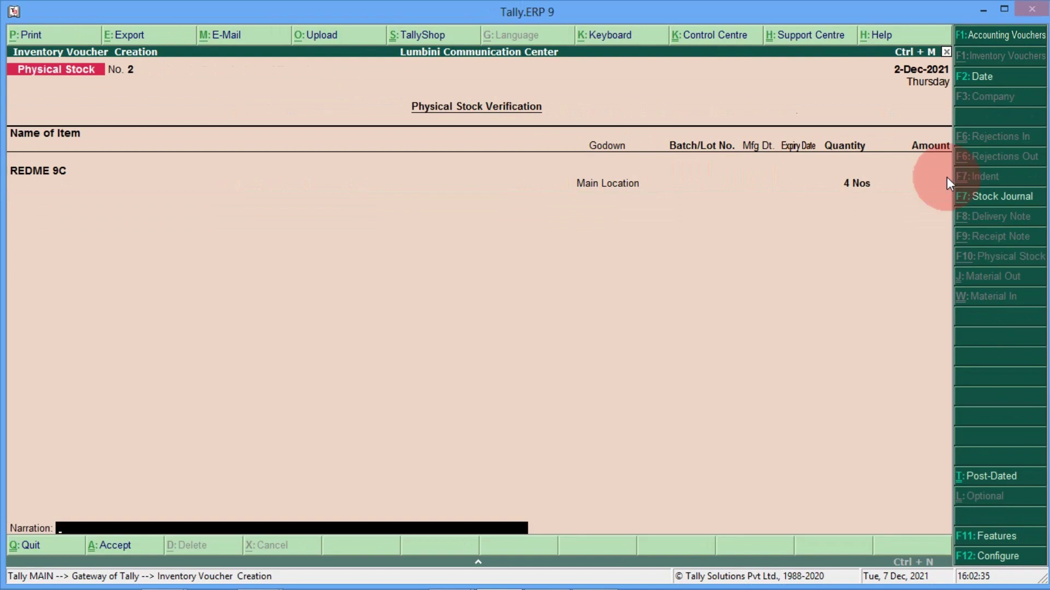
pyautogui.press('Return')
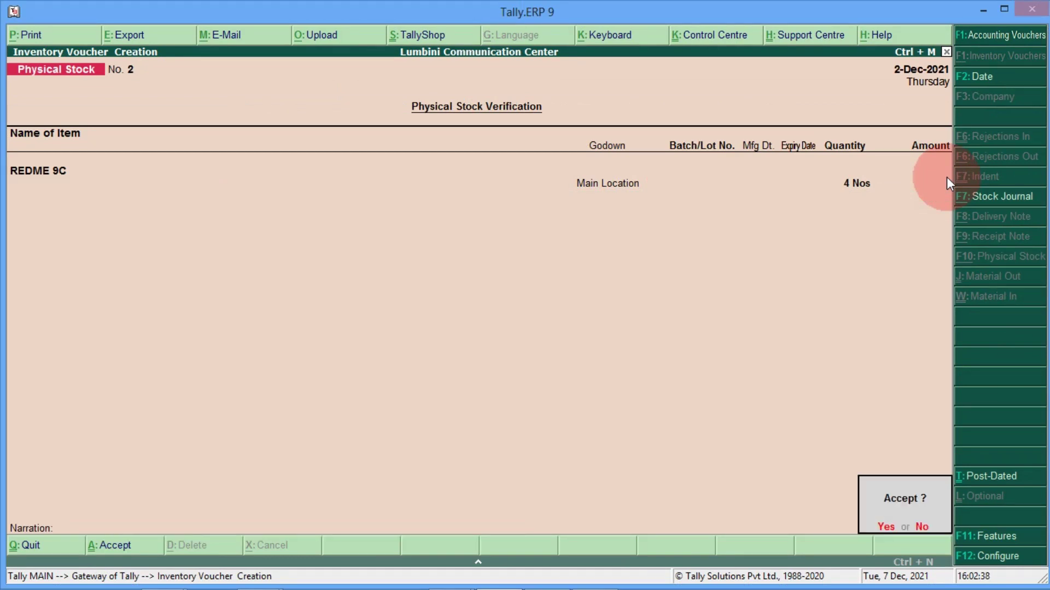
pyautogui.press('Return')
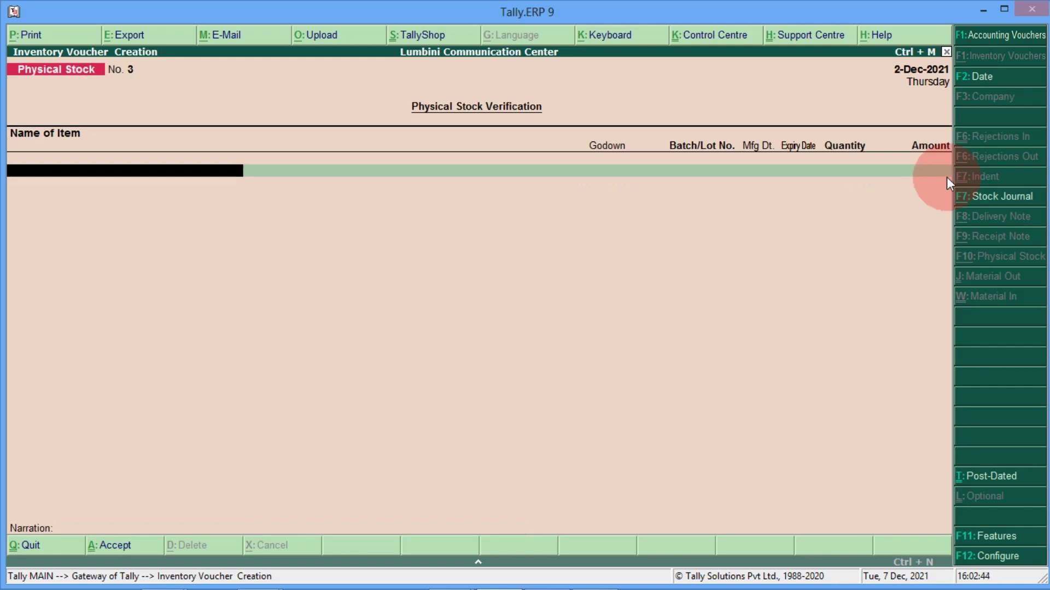
pyautogui.press('Escape')
pyautogui.press('Return')
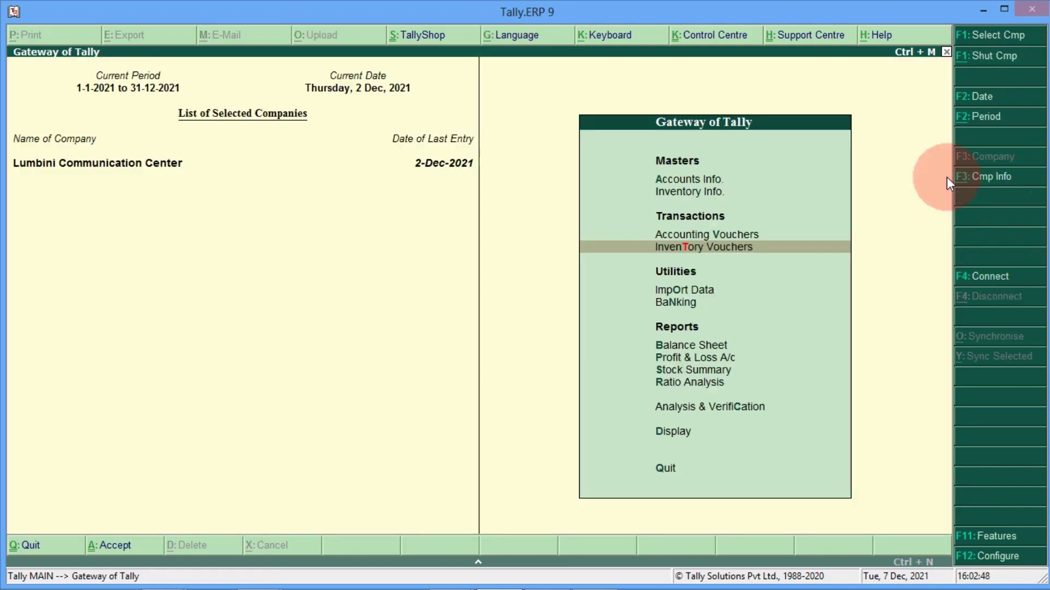
# Recheck the REDME 9C closing balance in the Stock Summary under Mobile Phone Items.
pyautogui.press('Down')
pyautogui.press('Down')
pyautogui.press('Down')
pyautogui.press('Down')
pyautogui.press('Down')
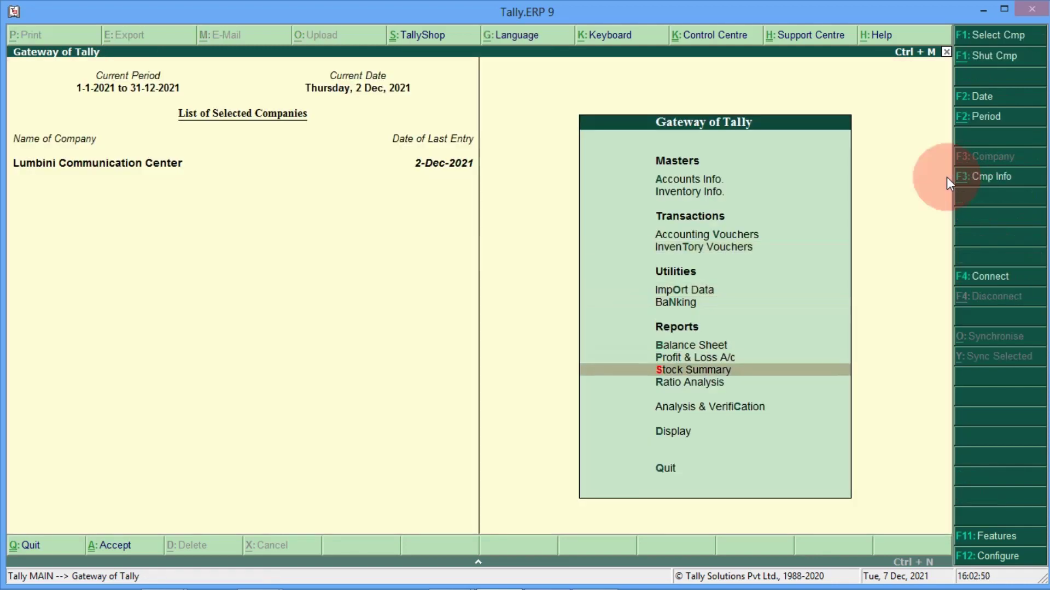
pyautogui.press('Return')
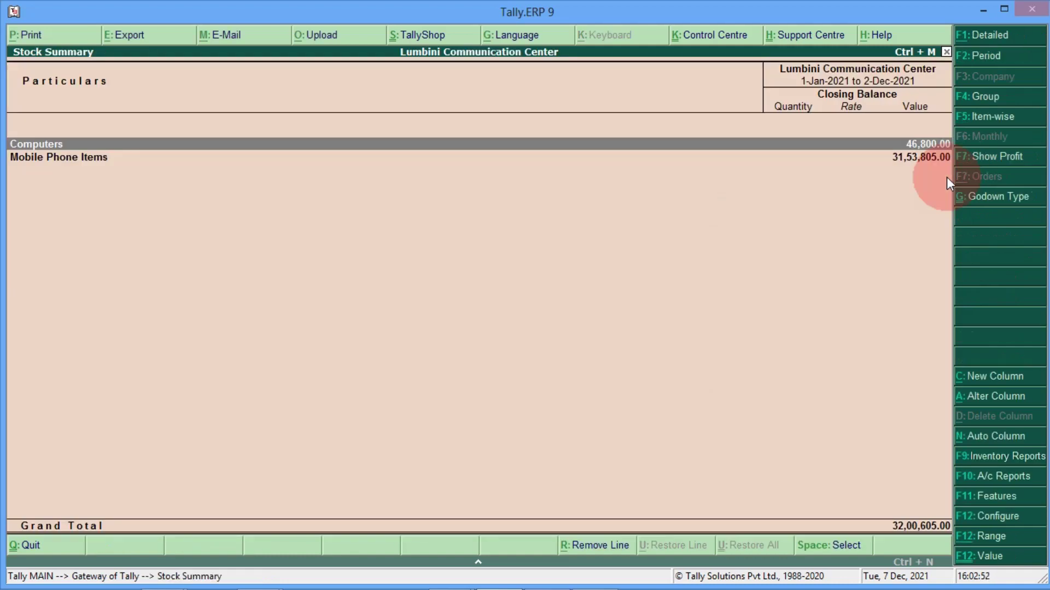
pyautogui.press('Down')
pyautogui.press('Return')
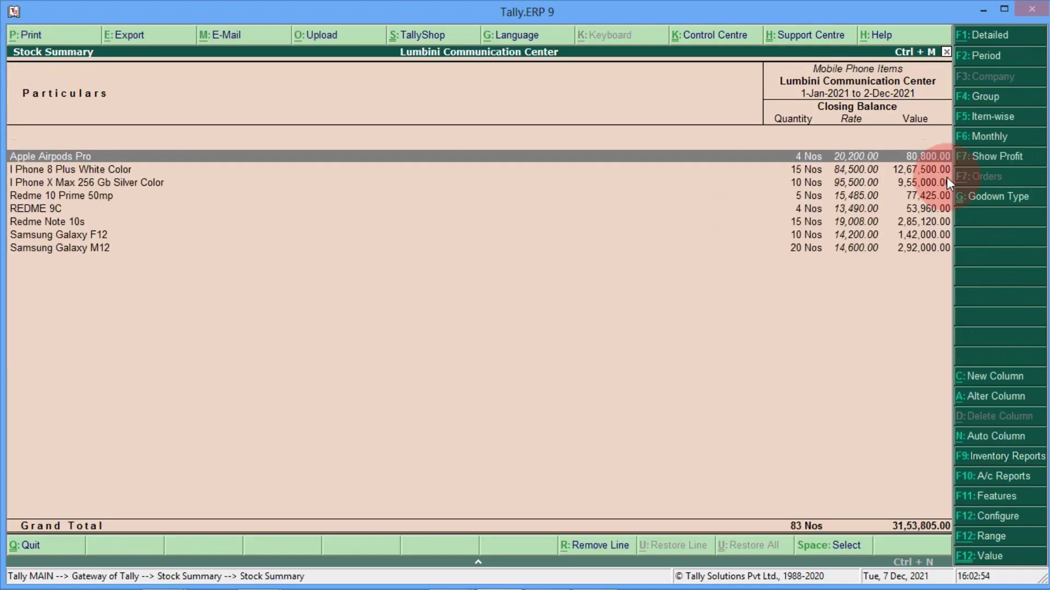
pyautogui.press('Down')
pyautogui.press('Down')
pyautogui.press('Down')
pyautogui.press('Down')
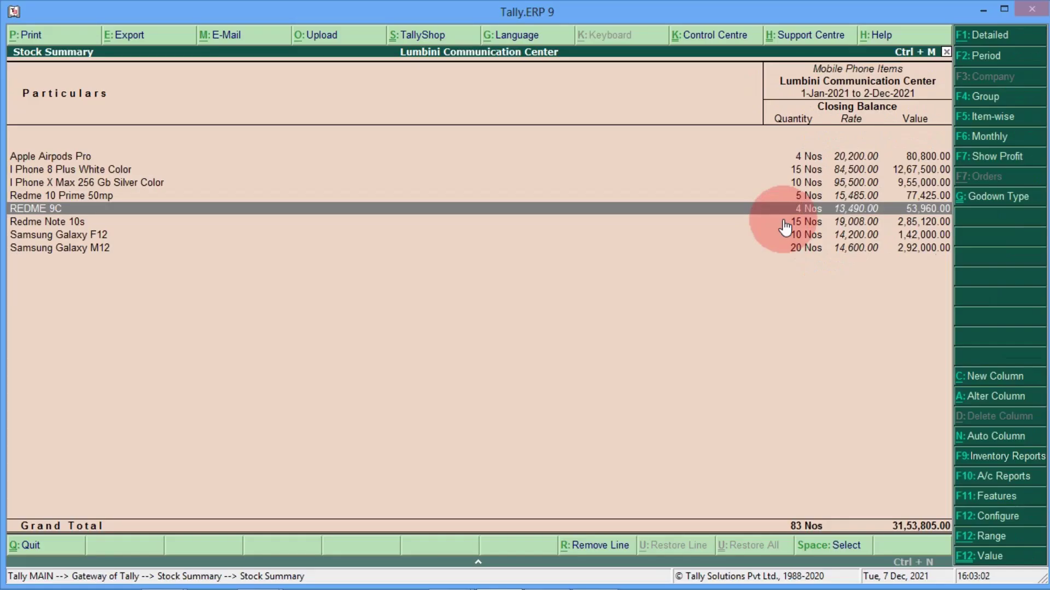
# Open the monthly summary of REDME 9C and examine its inward, outward and closing quantities month by month.
pyautogui.press('Return')
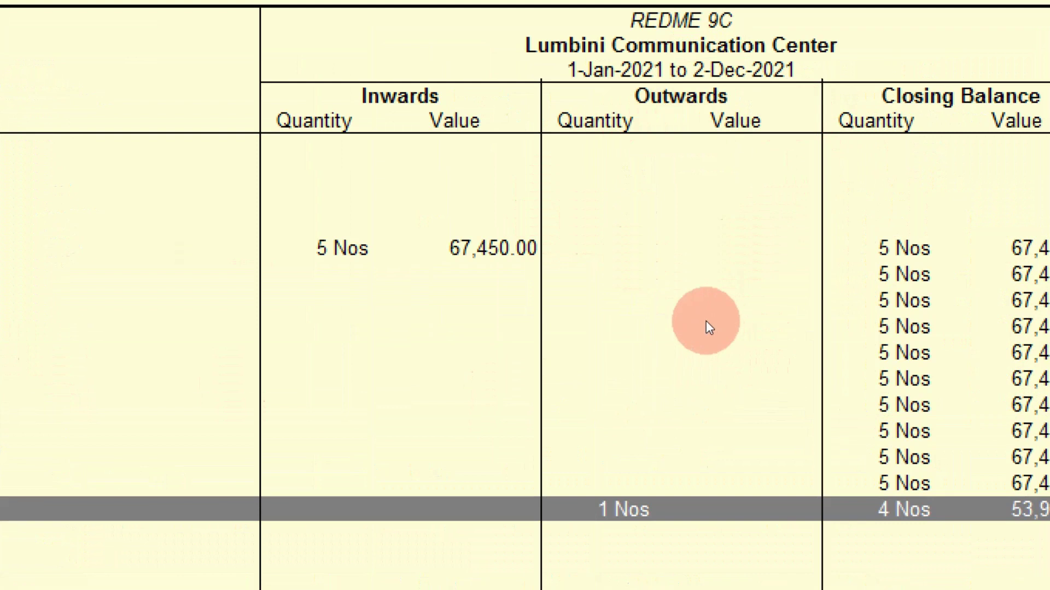
pyautogui.press('Up')
pyautogui.press('Up')
pyautogui.press('Up')
pyautogui.press('Up')
pyautogui.press('Up')
pyautogui.press('Up')
pyautogui.press('Up')
pyautogui.press('Up')
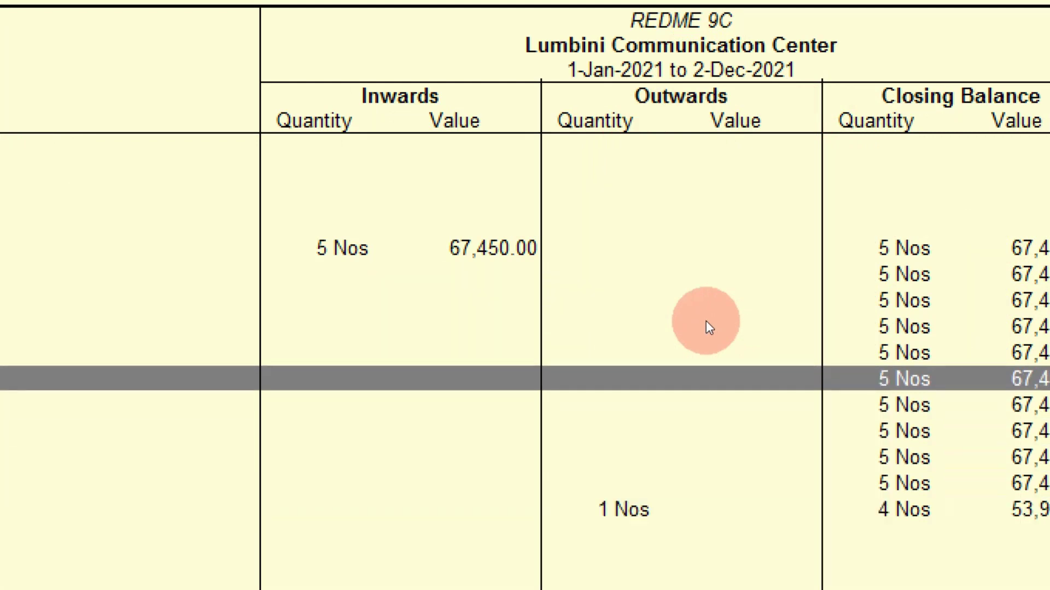
pyautogui.press('Up')
pyautogui.press('Up')
pyautogui.press('Up')
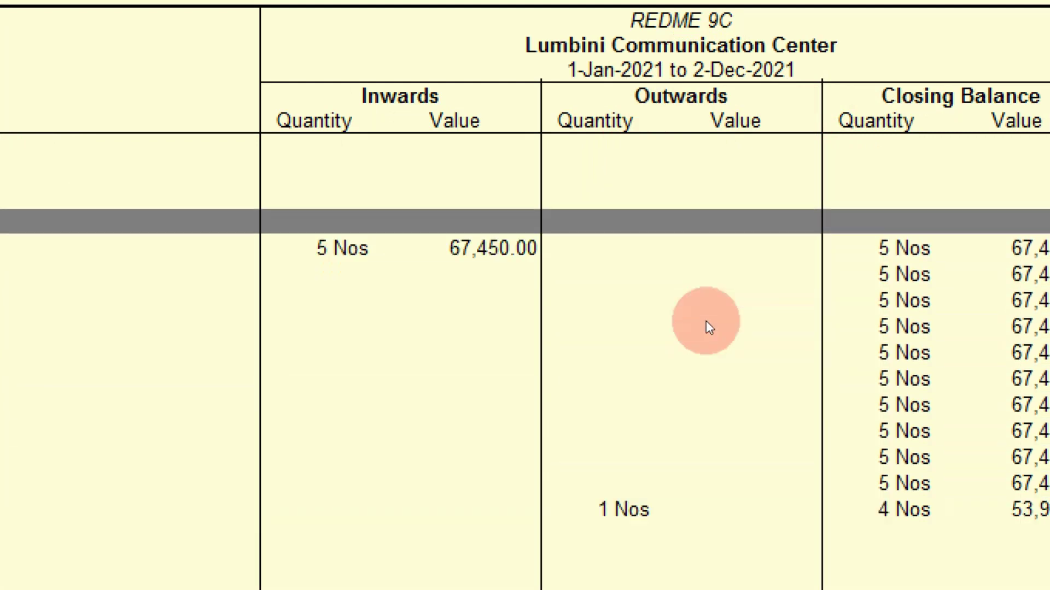
pyautogui.press('Down')
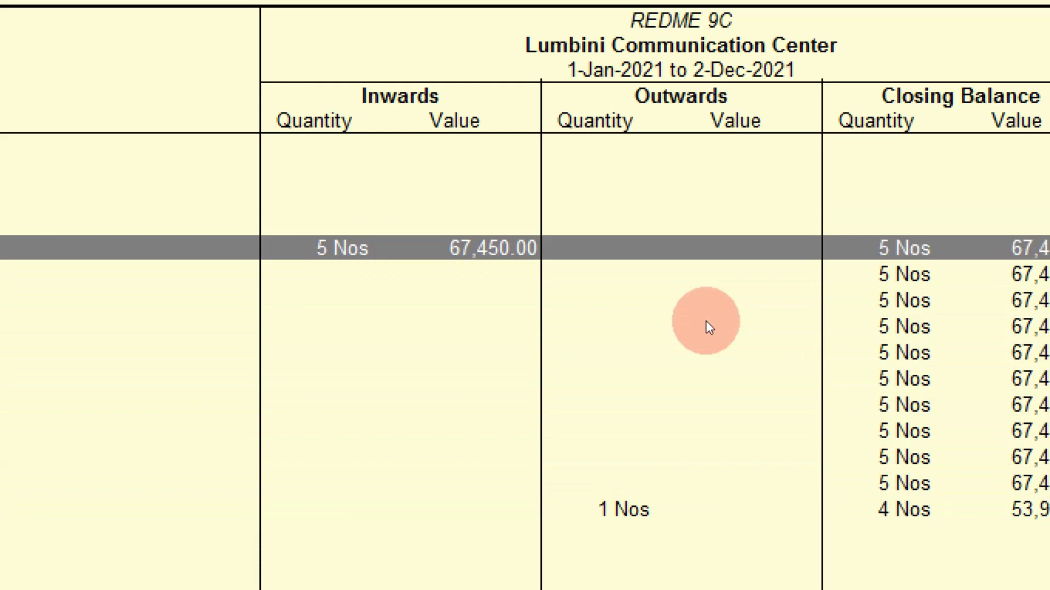
pyautogui.press('Down')
pyautogui.press('Down')
pyautogui.press('Down')
pyautogui.press('Down')
pyautogui.press('Down')
pyautogui.press('Down')
pyautogui.press('Down')
pyautogui.press('Down')
pyautogui.press('Down')
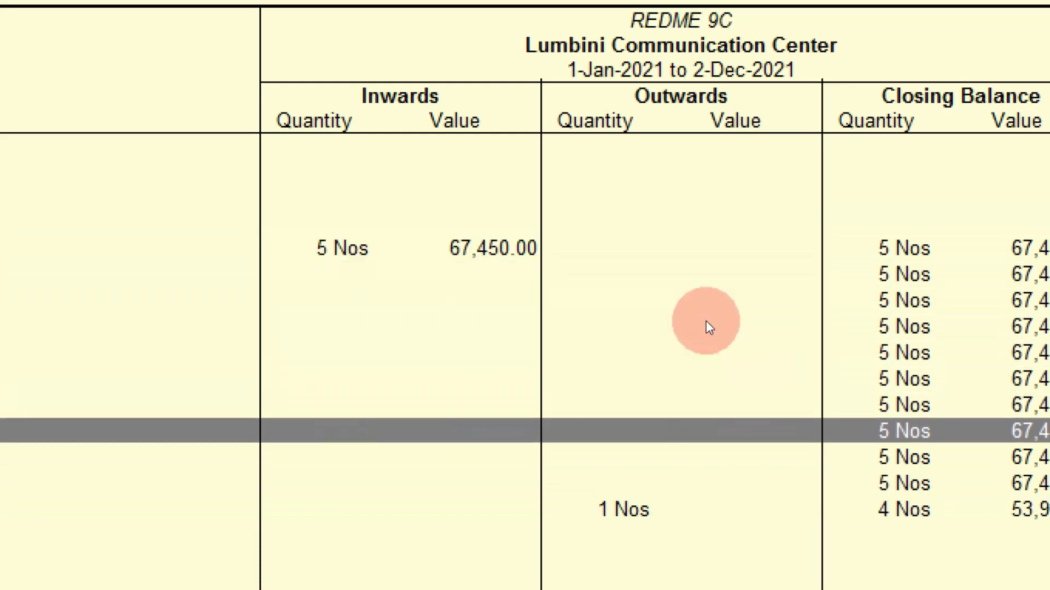
pyautogui.press('Down')
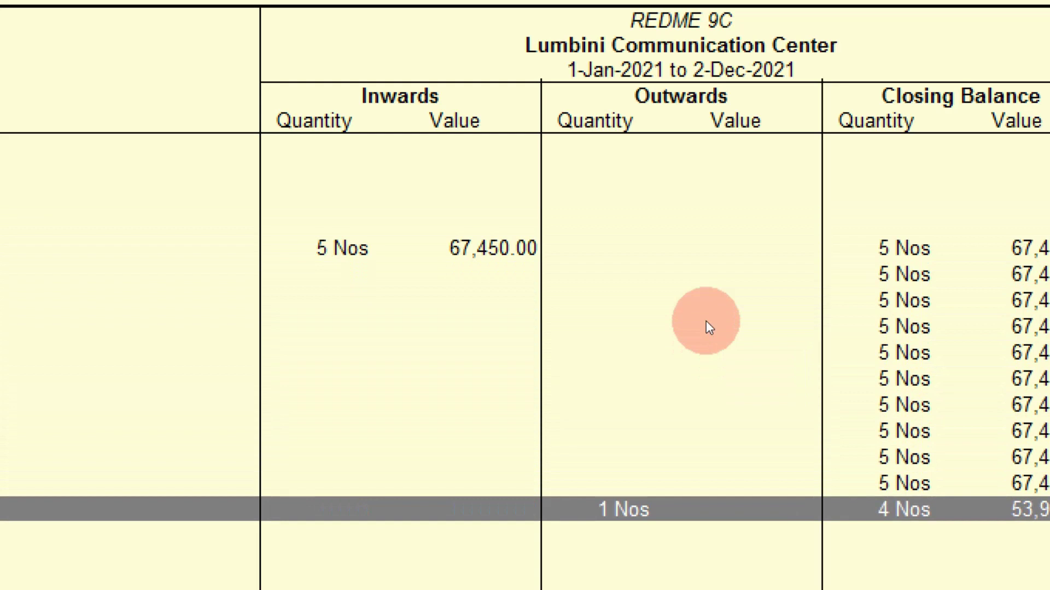